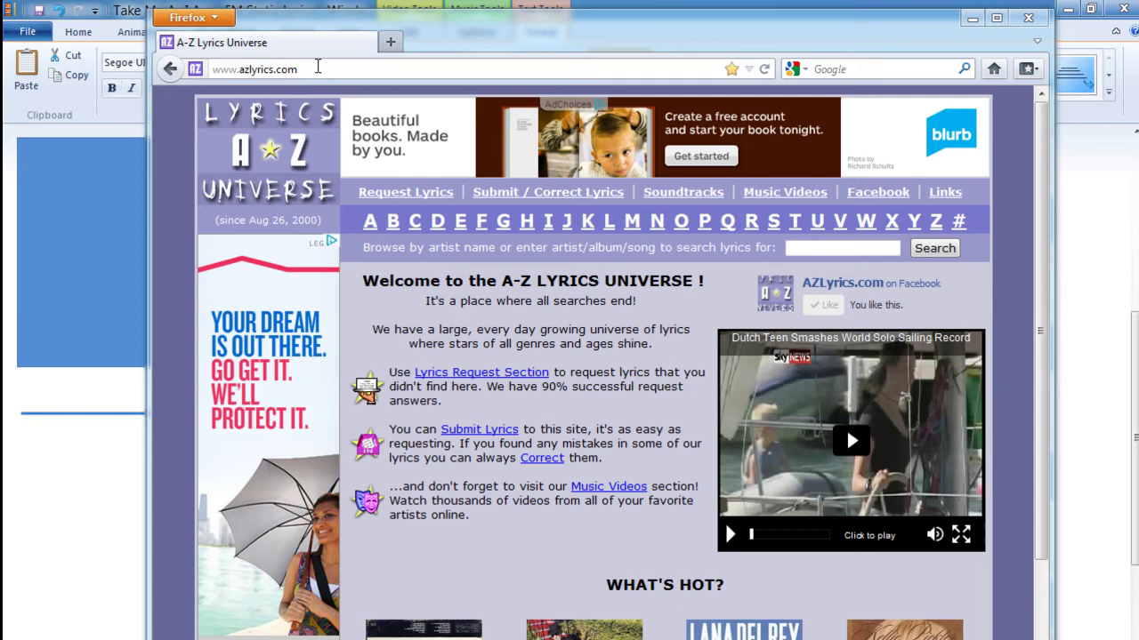
Step: Enter 'take me as i am' in the AZLyrics search box and accept the suggestion
left_click(306, 69)
left_click_drag(231, 70, 203, 72)
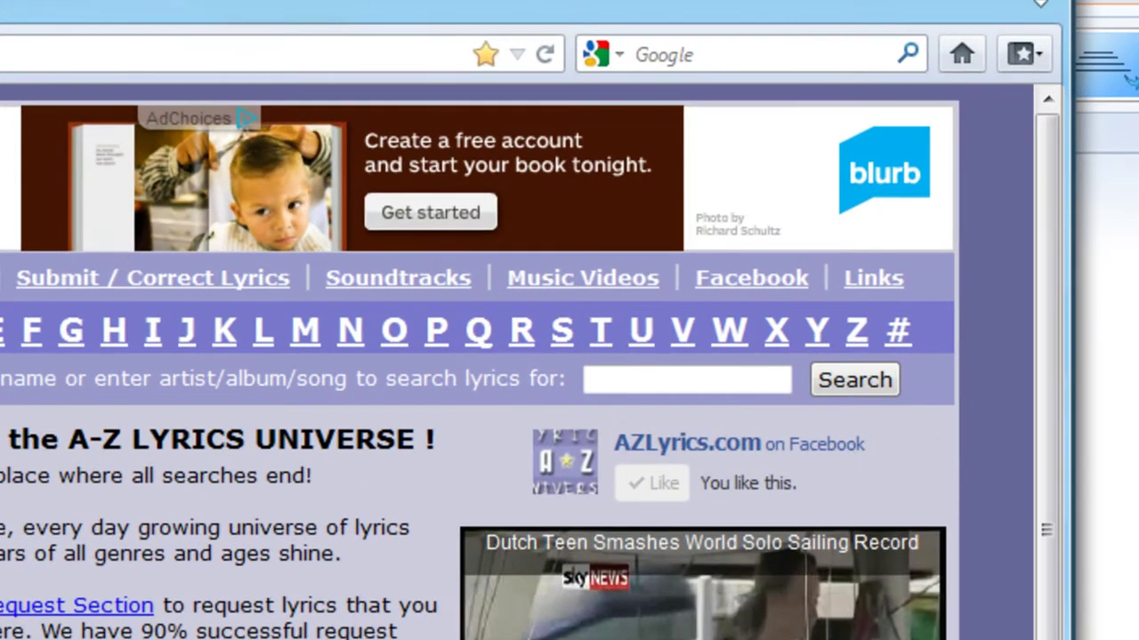
left_click(619, 381)
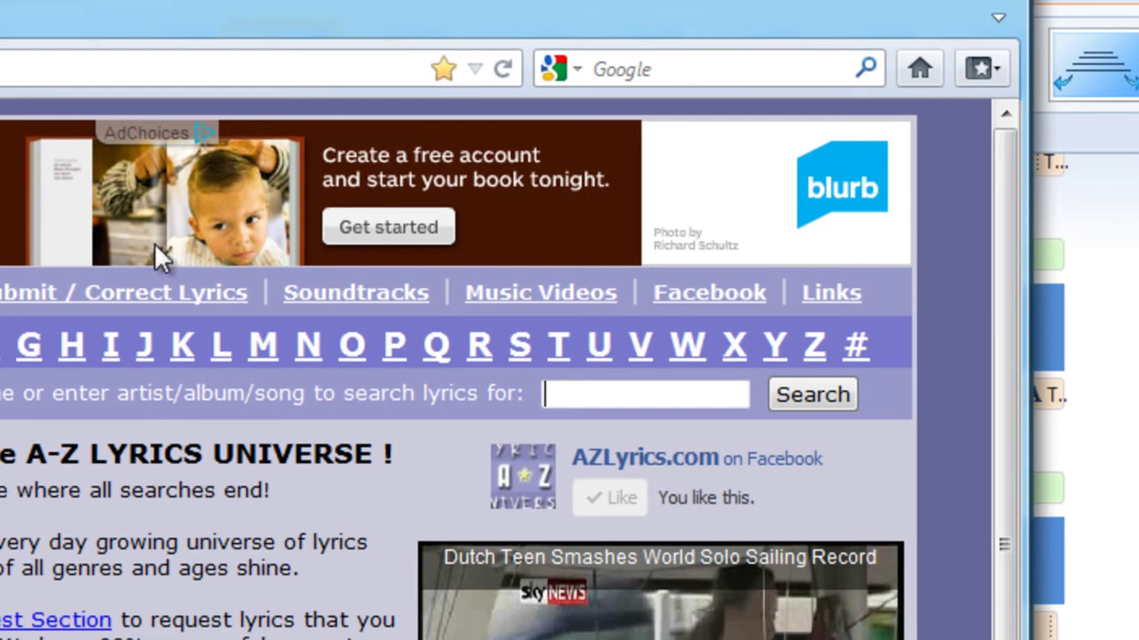
type("take me as i am")
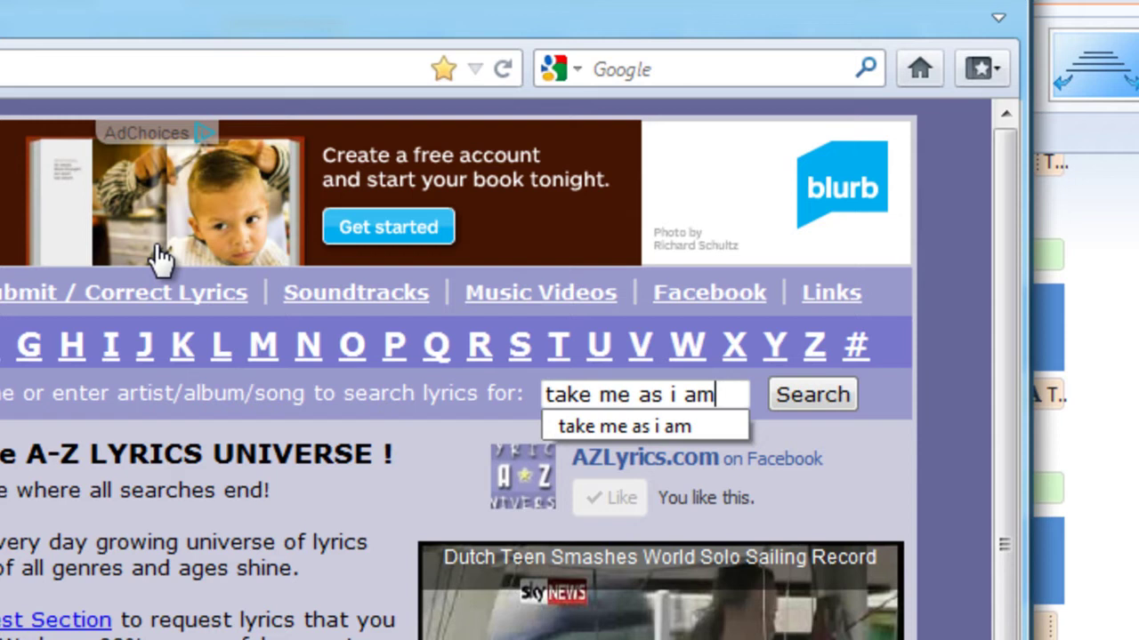
left_click(629, 424)
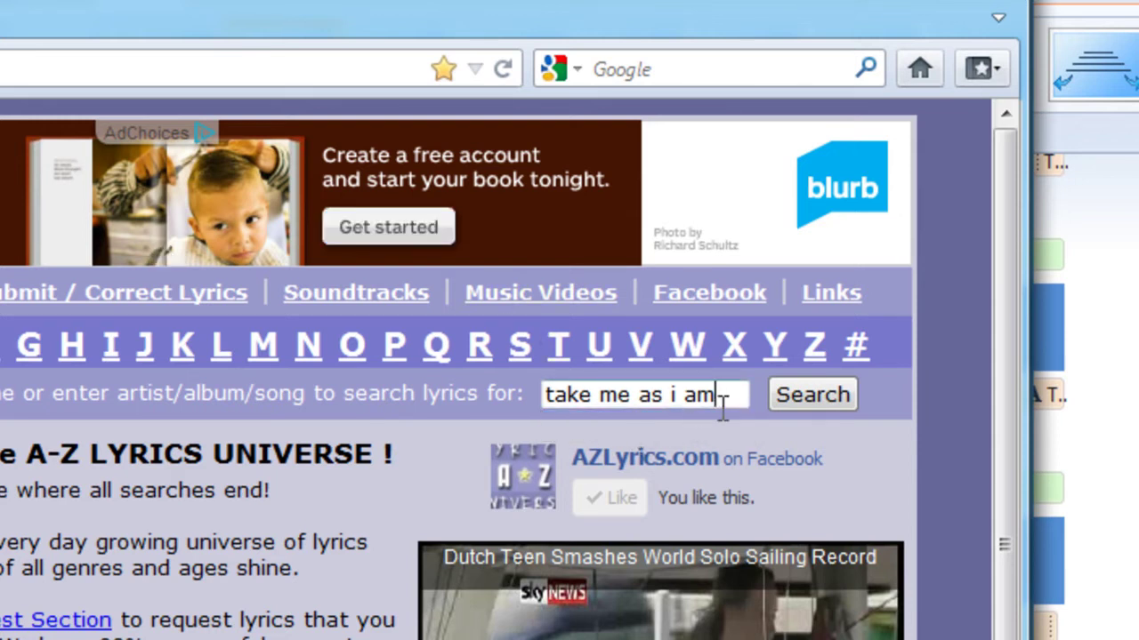
Step: Run the AZLyrics search and scroll the results to FM Static's 'Take Me As I Am'
left_click(794, 396)
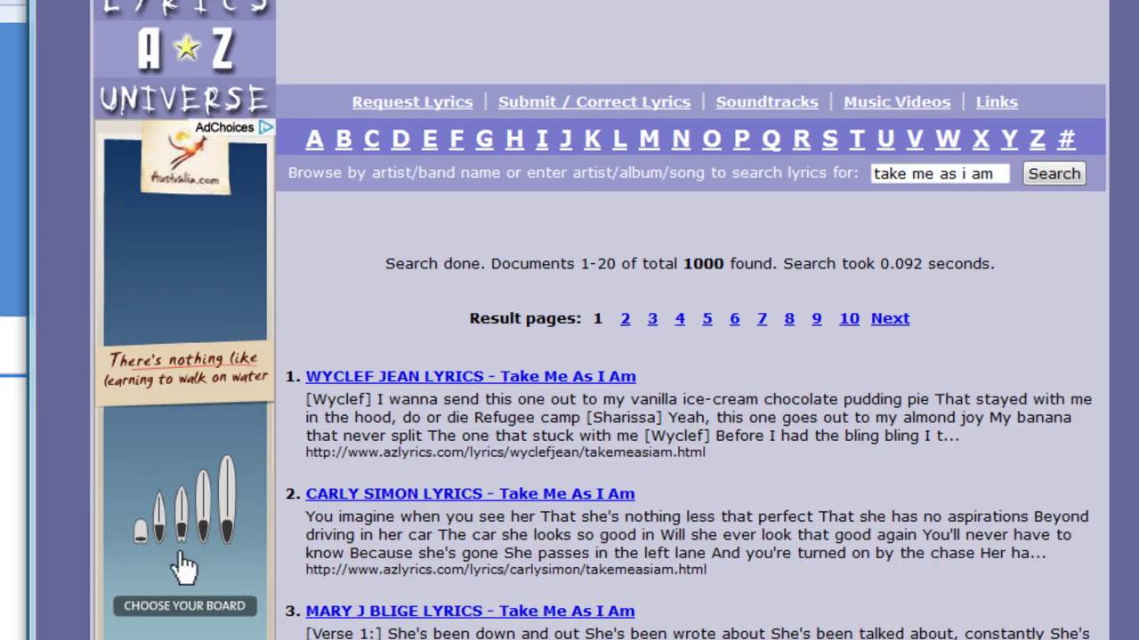
scroll(184, 567, "down", 3)
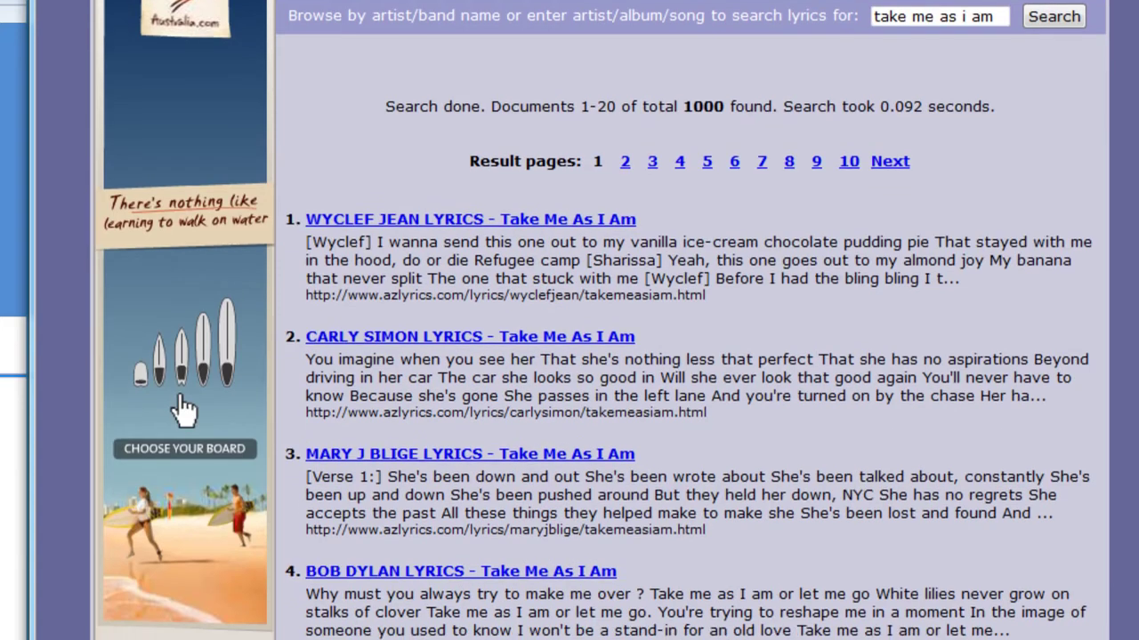
scroll(184, 312, "down", 1)
scroll(183, 259, "down", 1)
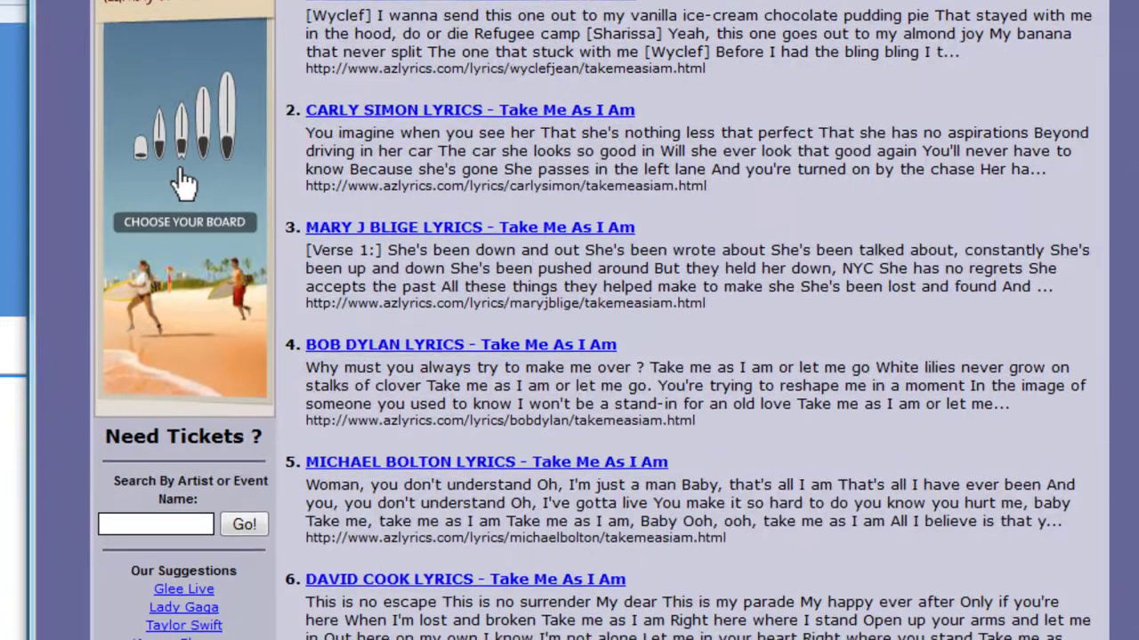
scroll(183, 183, "down", 2)
scroll(179, 52, "down", 2)
scroll(593, 321, "down", 1)
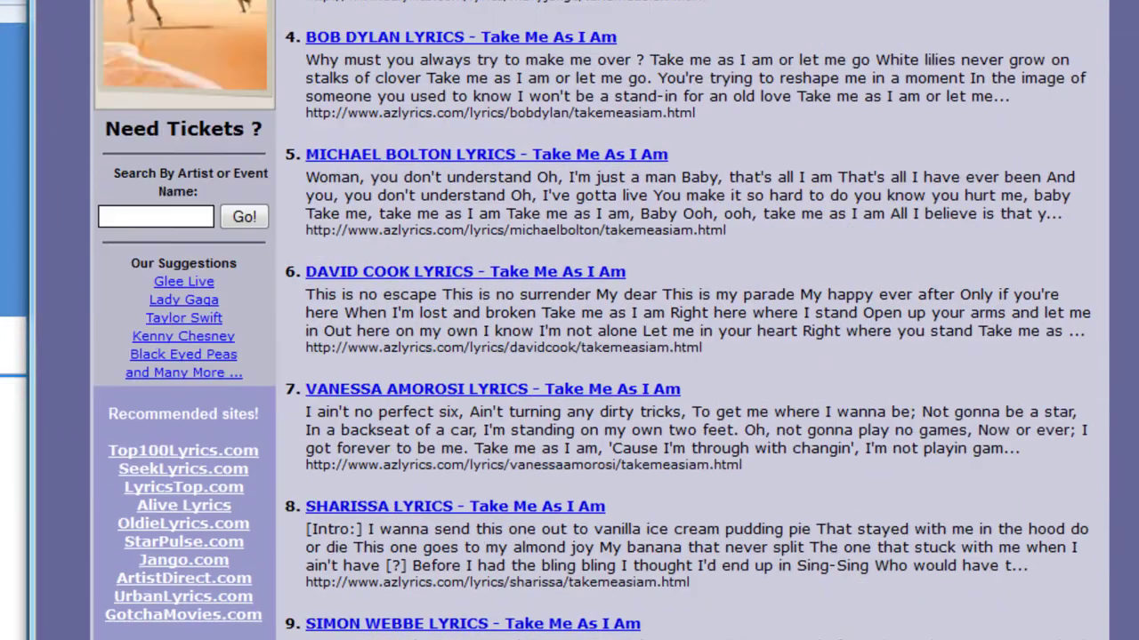
scroll(593, 320, "down", 1)
scroll(593, 321, "down", 1)
scroll(593, 321, "down", 2)
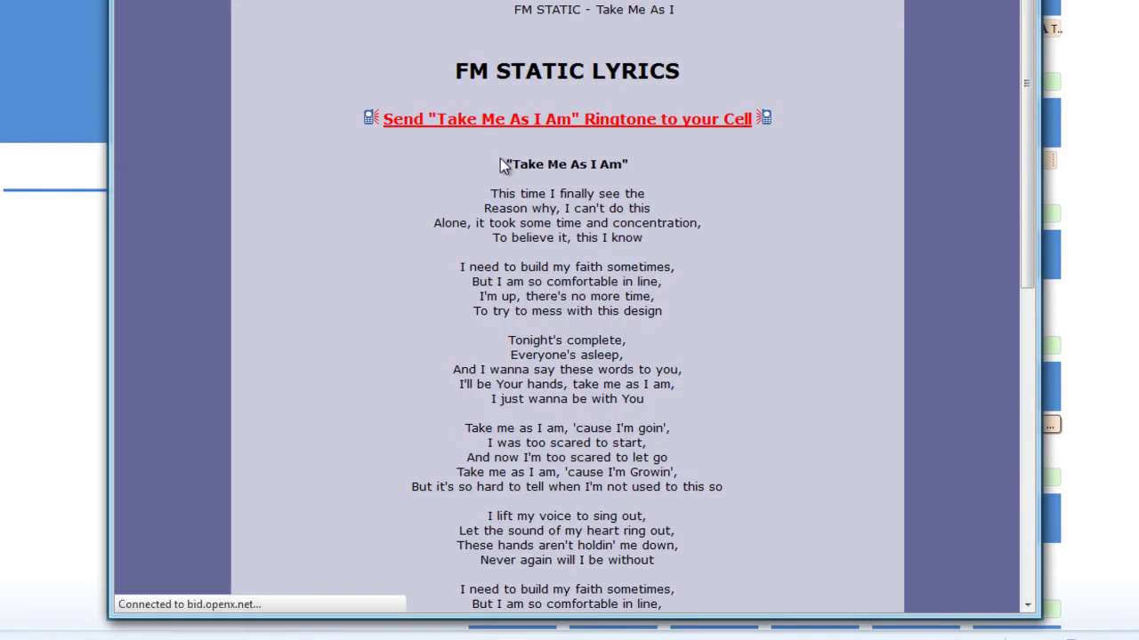
Step: Highlight the full 'Take Me As I Am' lyrics from title to closing line
mouse_move(507, 164)
left_mouse_down()
mouse_move(594, 228)
mouse_move(700, 593)
mouse_move(697, 622)
mouse_move(661, 612)
mouse_move(767, 394)
left_mouse_up()
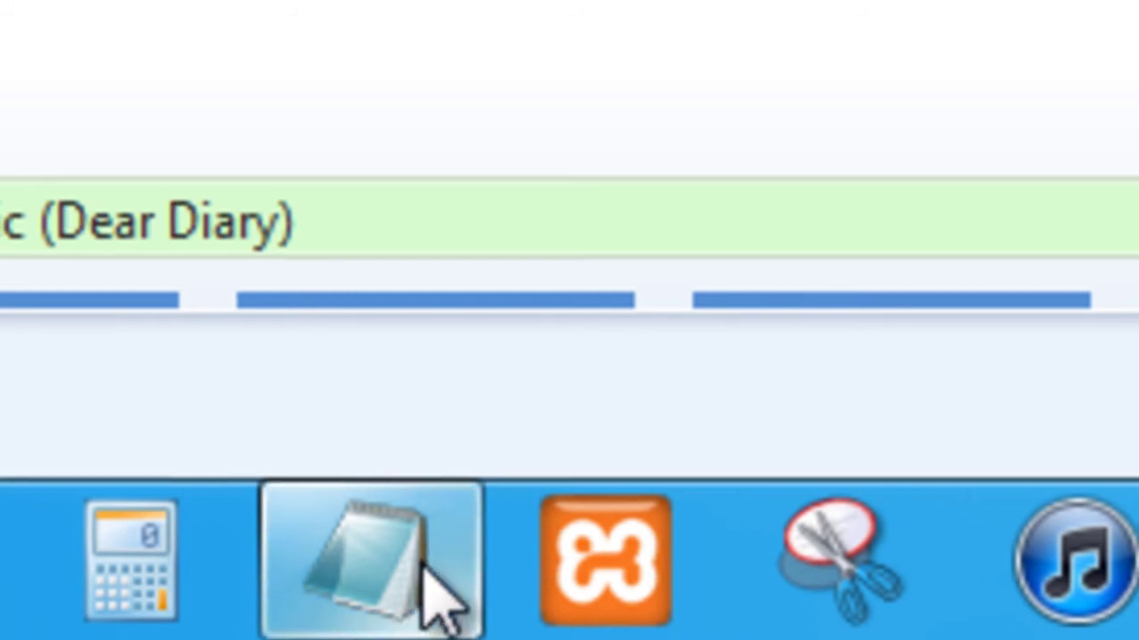
Step: Paste the lyrics into a new Notepad document, then close it without saving
left_click(436, 605)
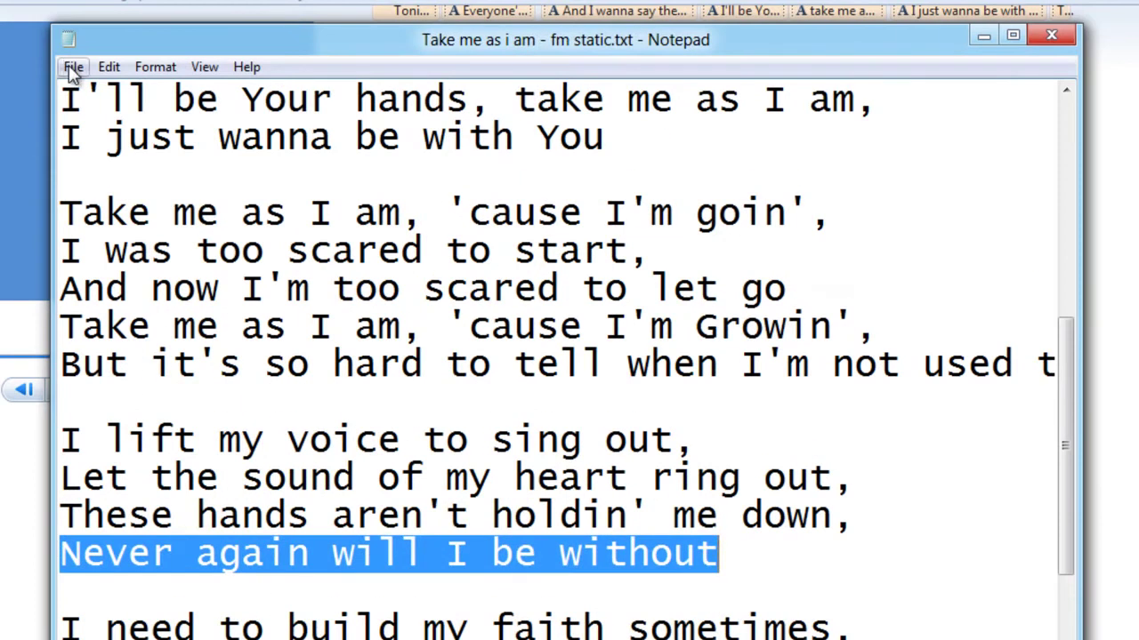
left_click(73, 69)
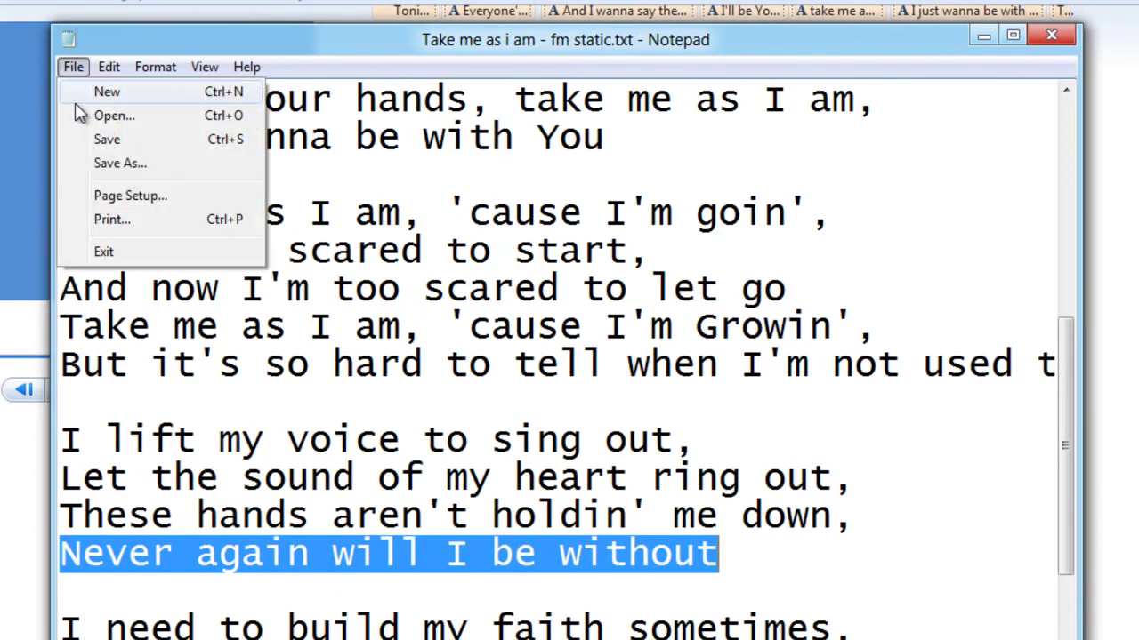
left_click(84, 92)
right_click(268, 160)
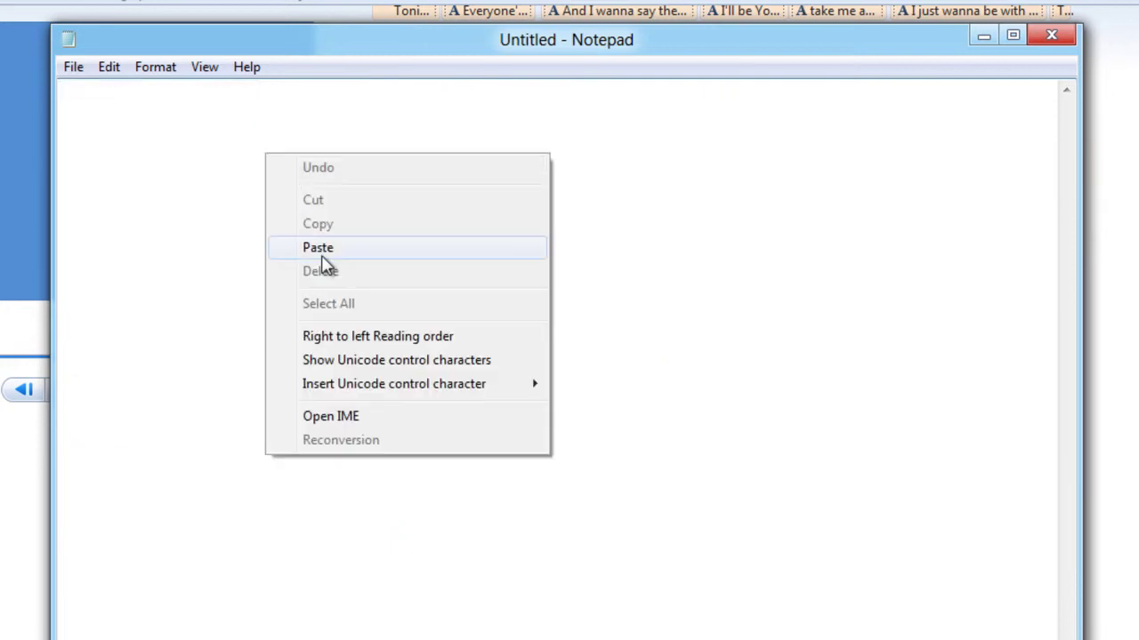
left_click(322, 249)
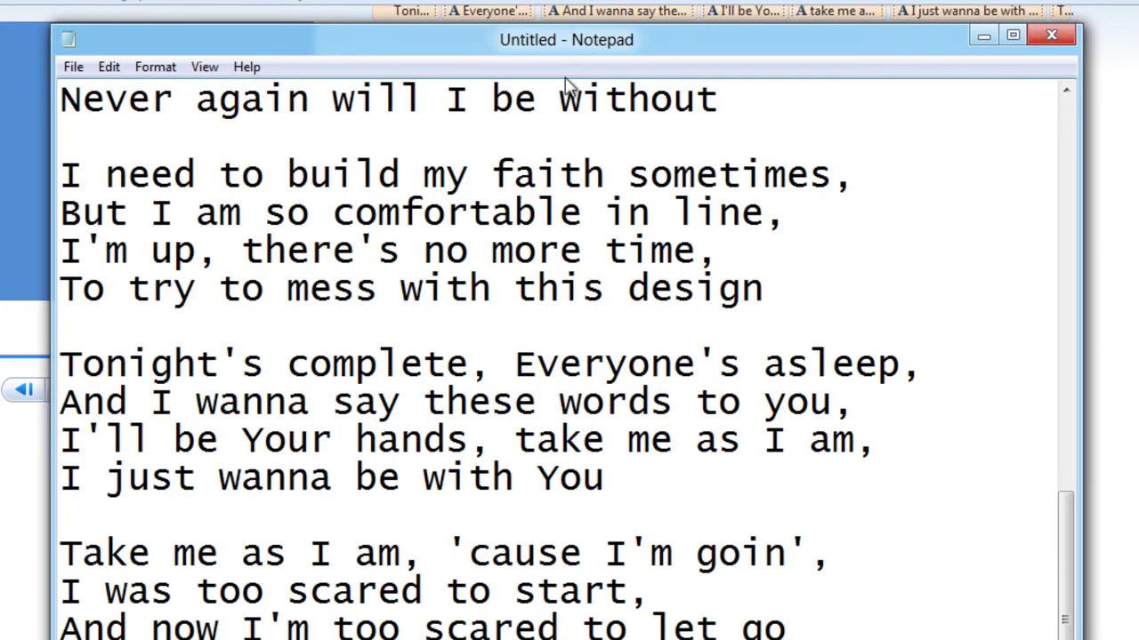
left_click_drag(576, 45, 600, 206)
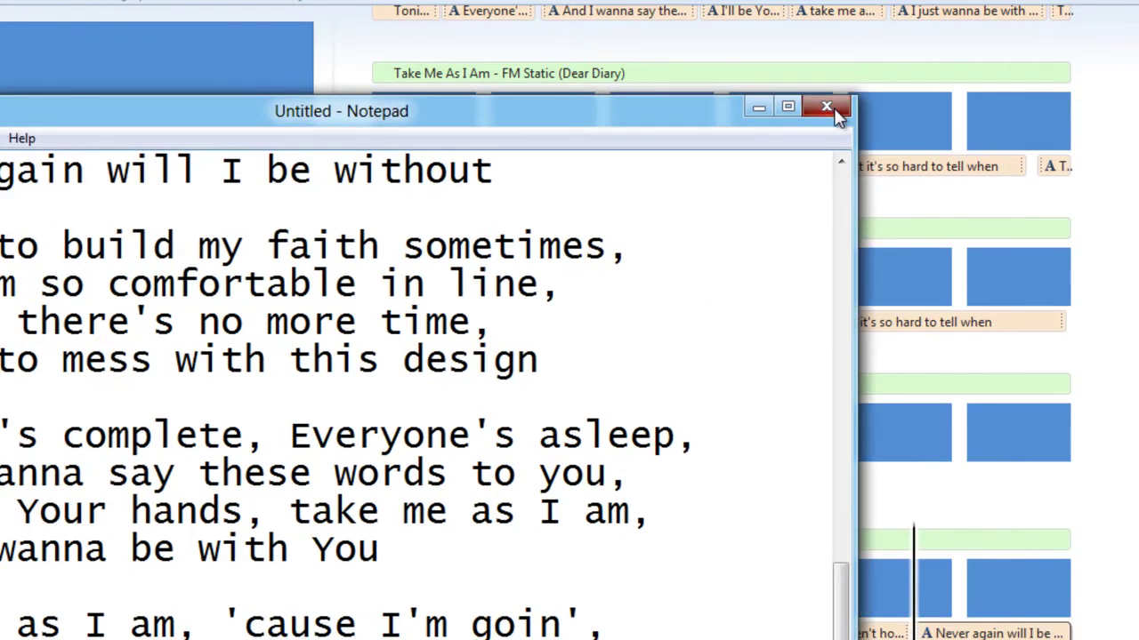
left_click(826, 105)
left_click(530, 397)
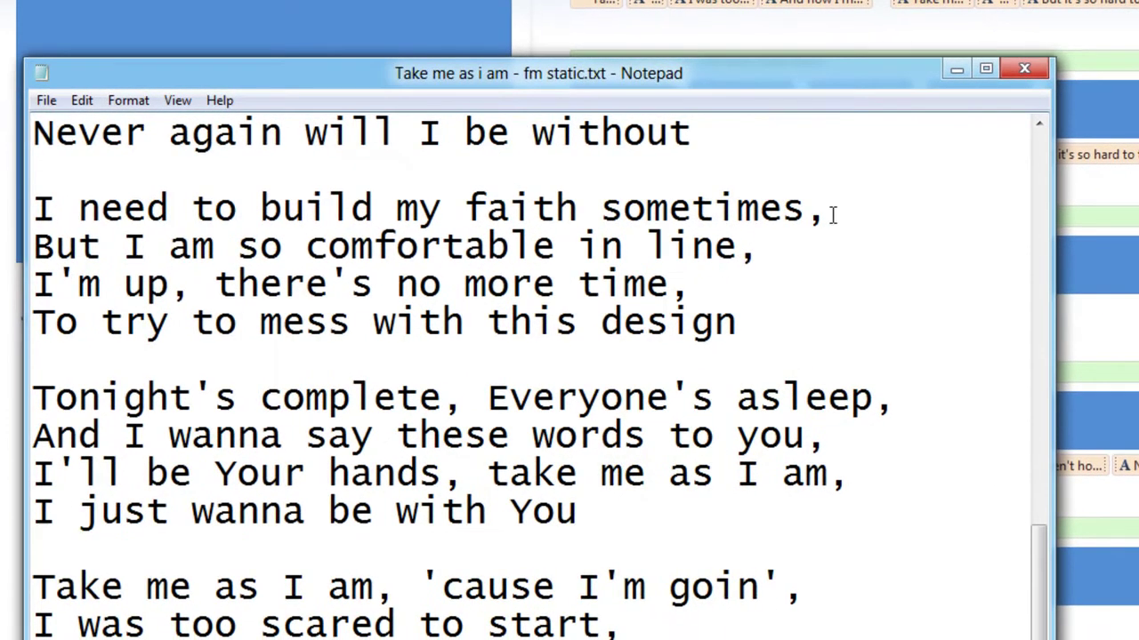
Step: Copy the line 'I need to build my faith sometimes,' from the saved lyrics file
mouse_move(829, 210)
left_mouse_down()
mouse_move(118, 207)
mouse_move(25, 222)
left_mouse_up()
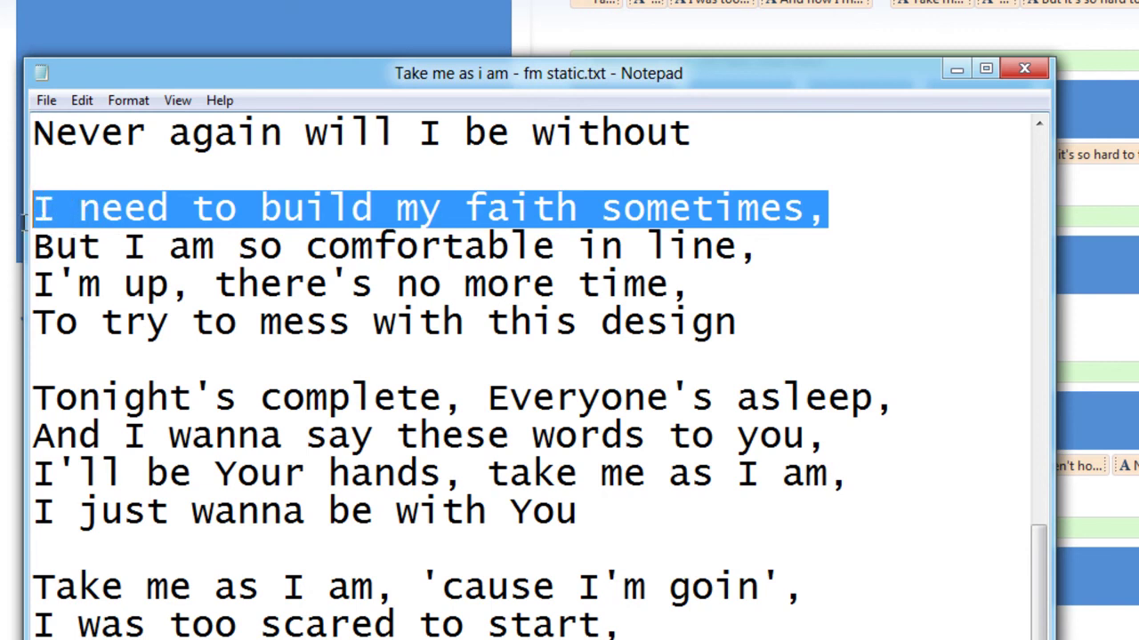
right_click(170, 206)
left_click(222, 272)
Step: In Movie Maker, play back from the last clip of the 'I lift my voice' row
left_click(956, 68)
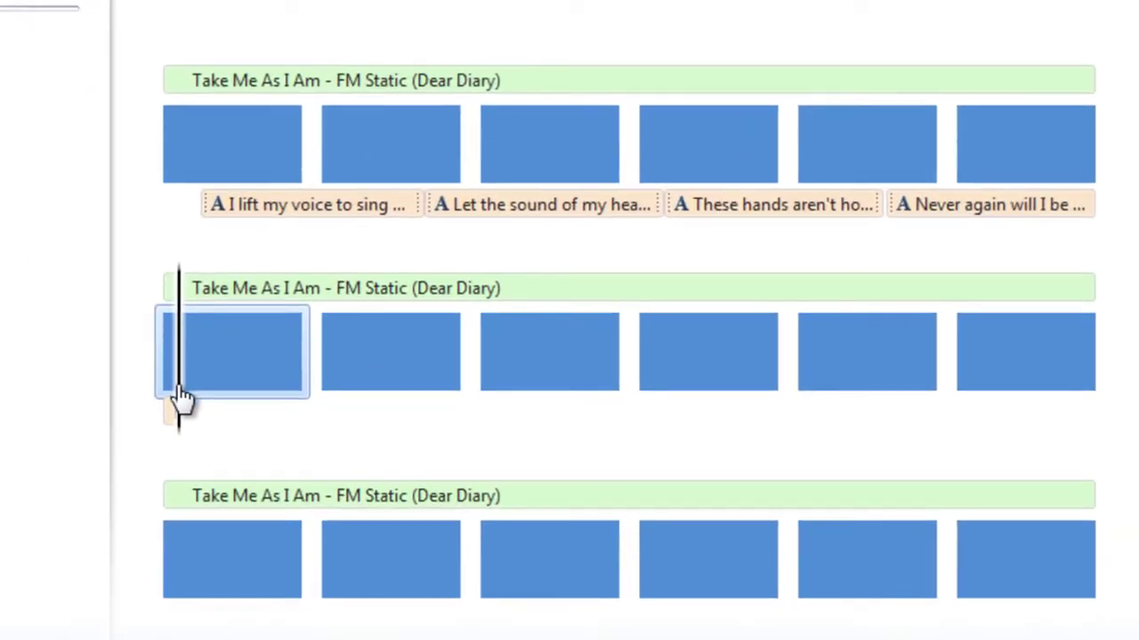
left_click_drag(181, 398, 192, 460)
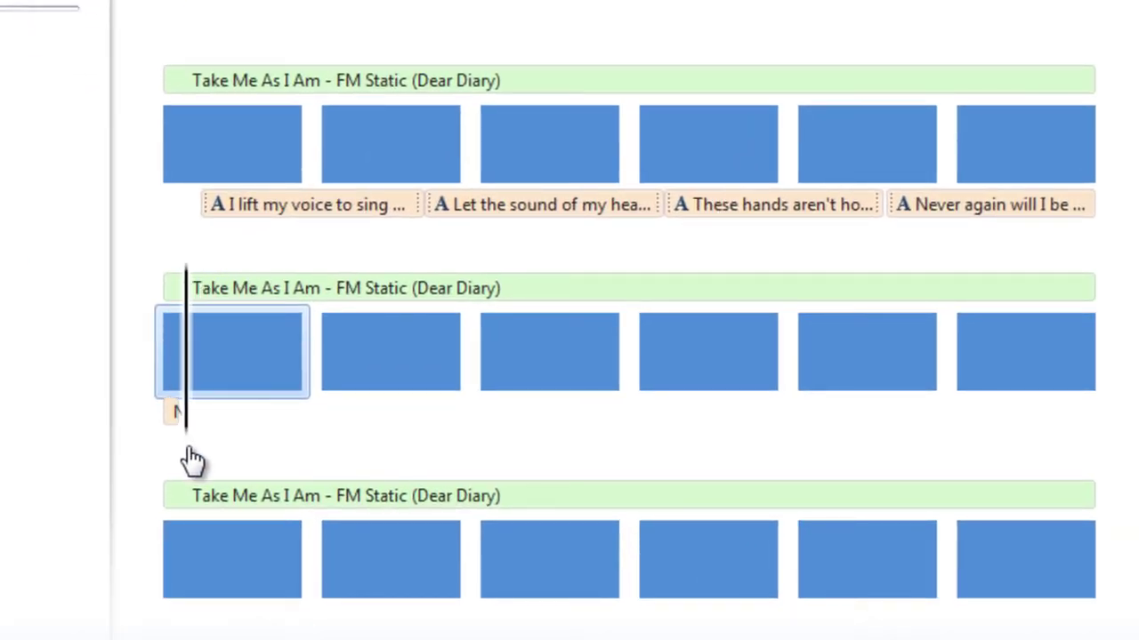
left_click_drag(192, 461, 321, 418)
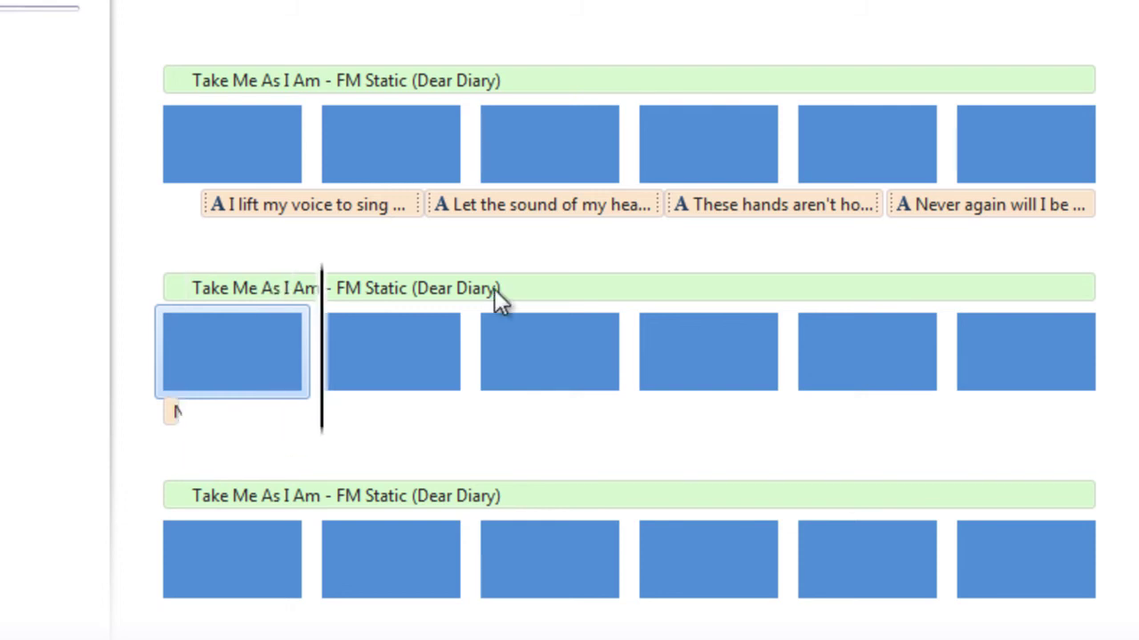
left_click(1020, 365)
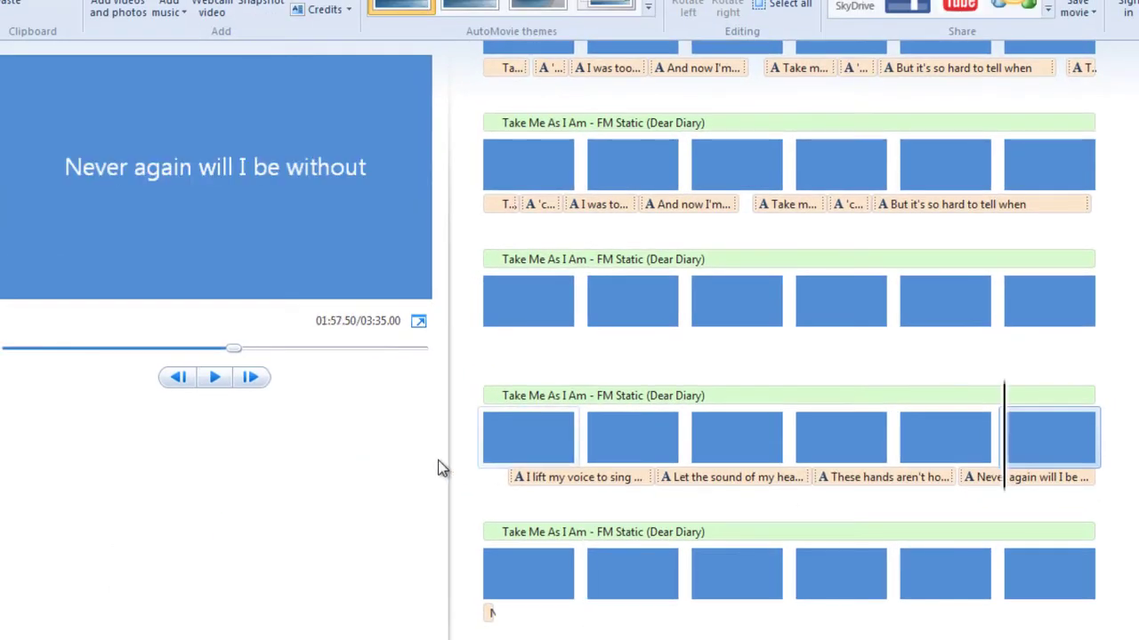
left_click(205, 387)
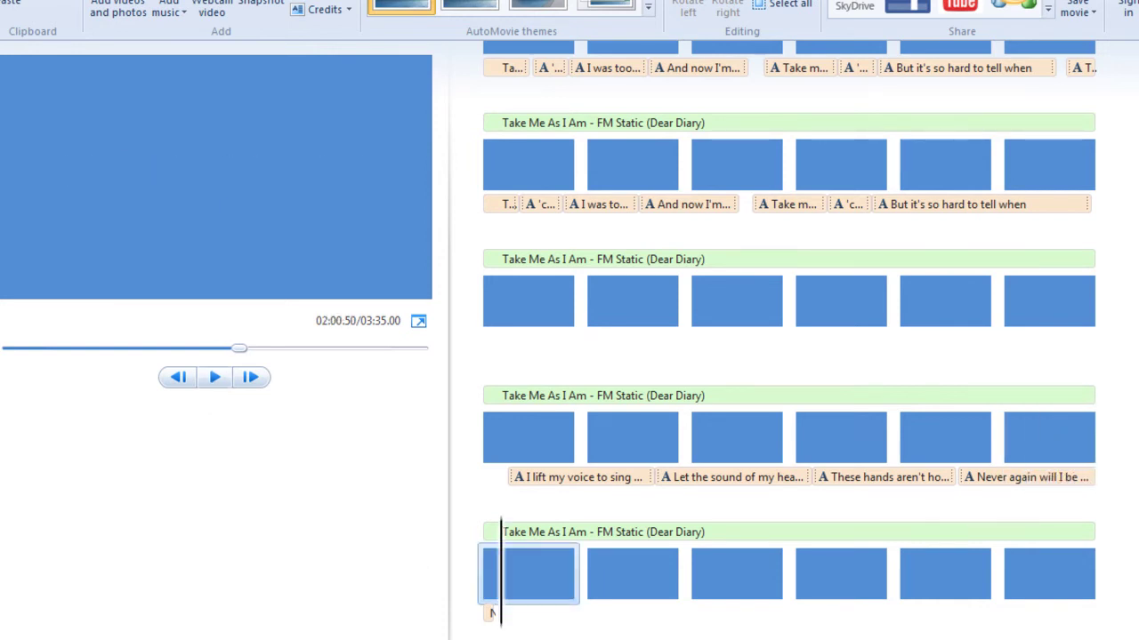
Step: Paste 'I need to build my faith sometimes,' as a caption at the last row's start, around 2:00
left_click(496, 625)
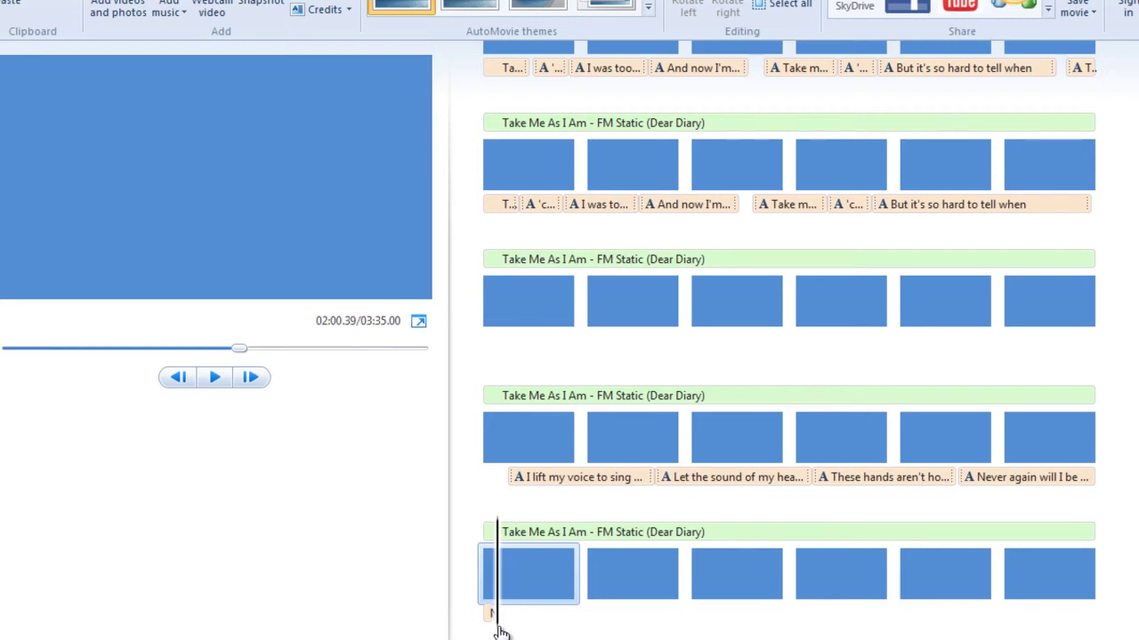
right_click(498, 626)
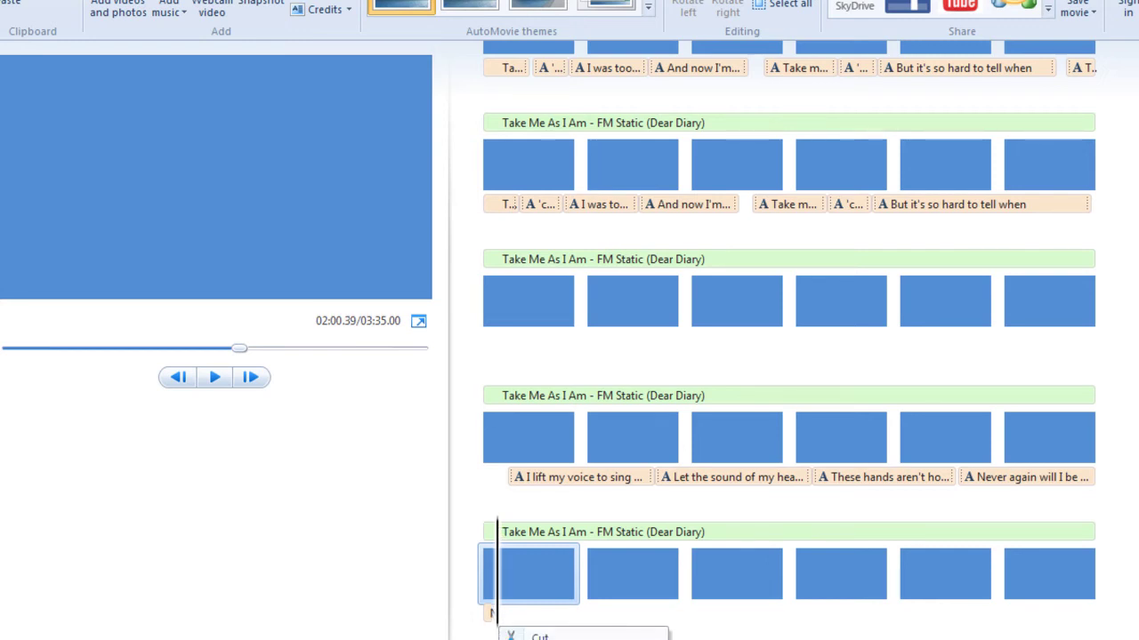
key("ctrl+v")
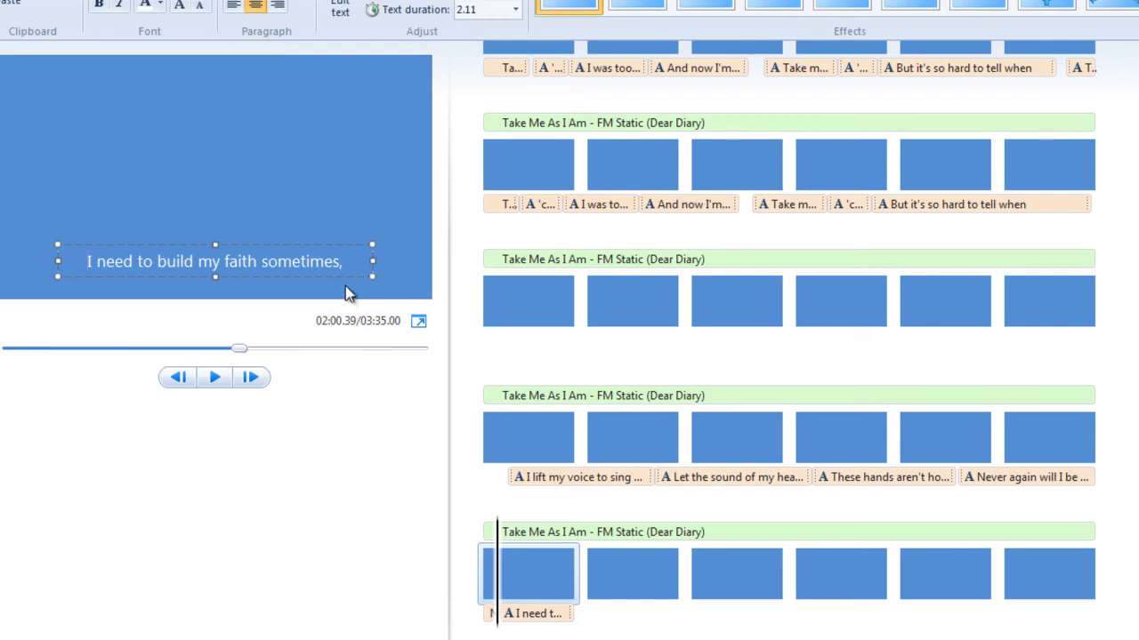
left_click_drag(346, 270, 343, 253)
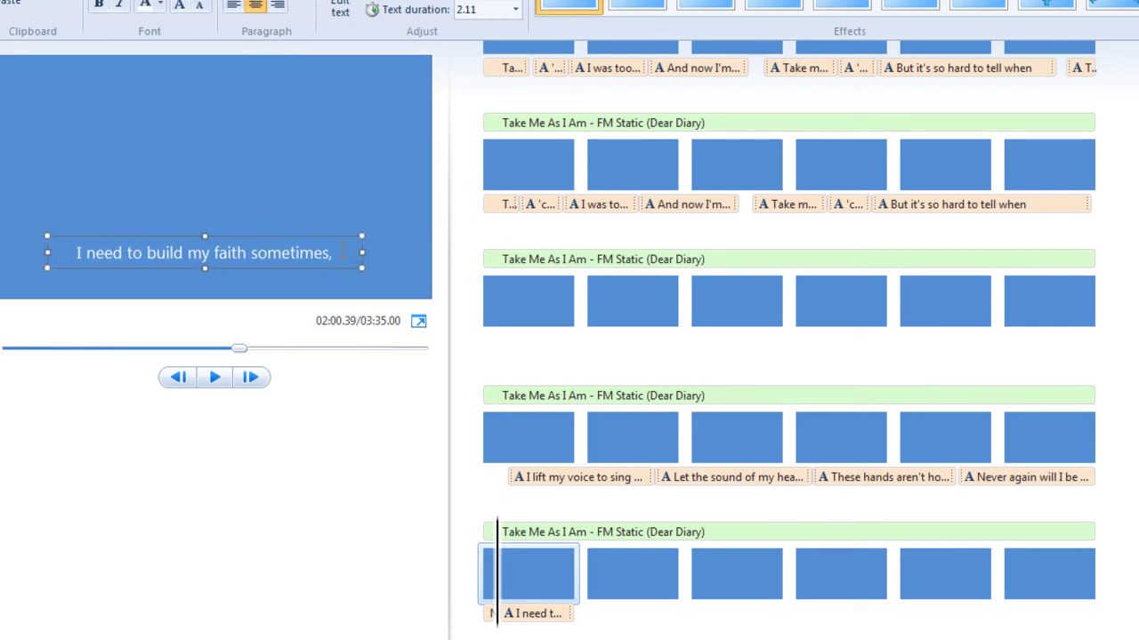
left_click(343, 253)
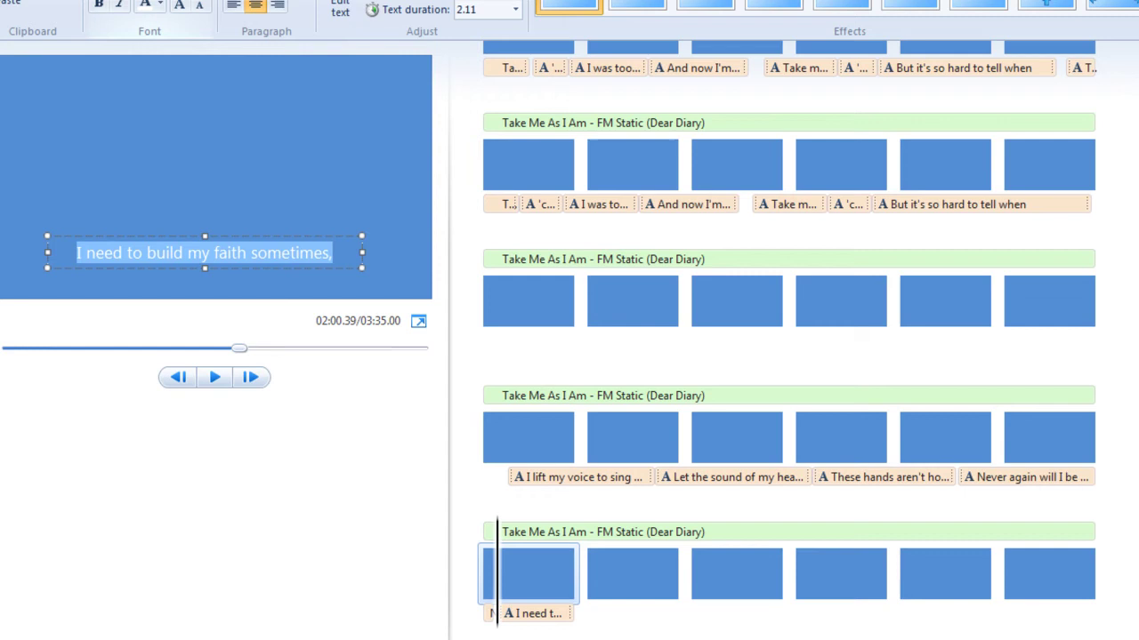
Step: Set the caption to size 36, move it higher and widen it to fit
left_click(205, 1)
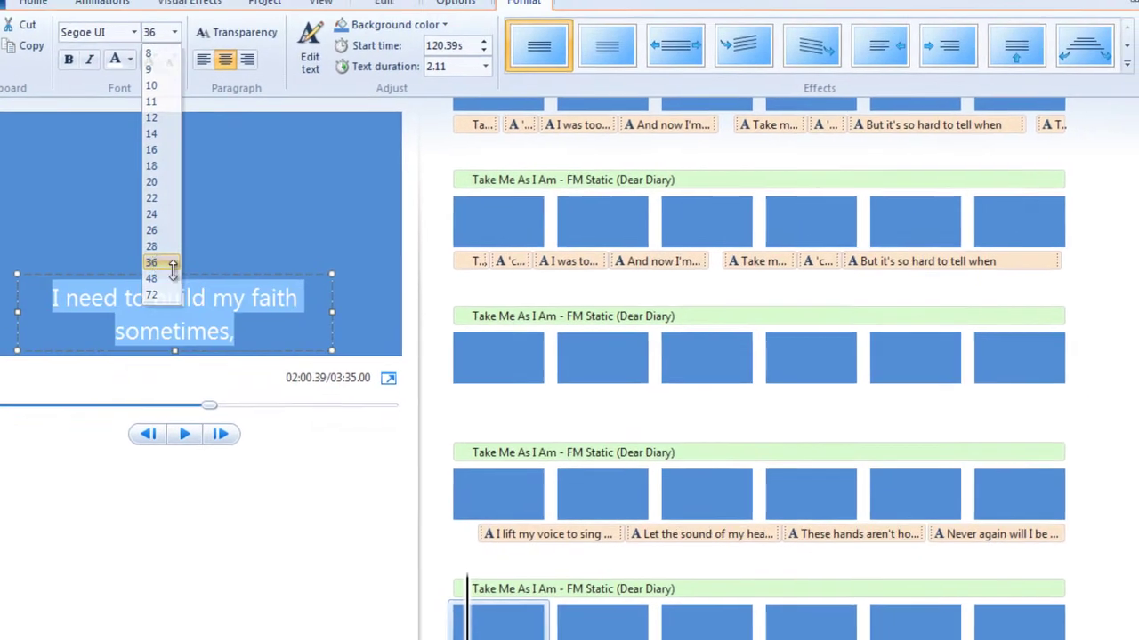
left_click(182, 205)
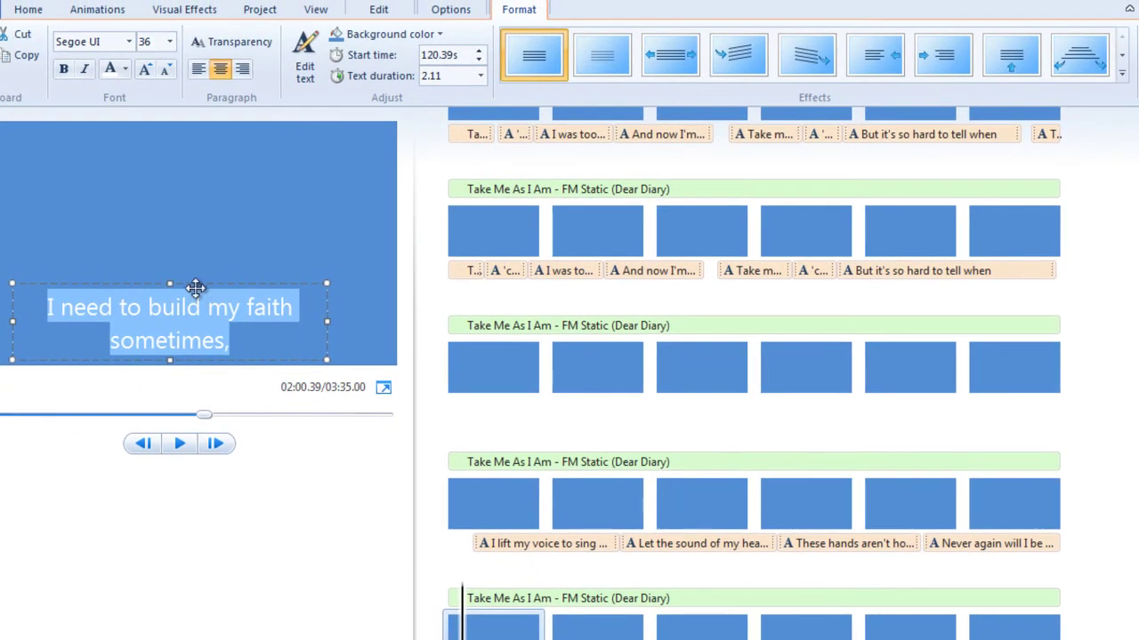
left_click_drag(197, 291, 112, 201)
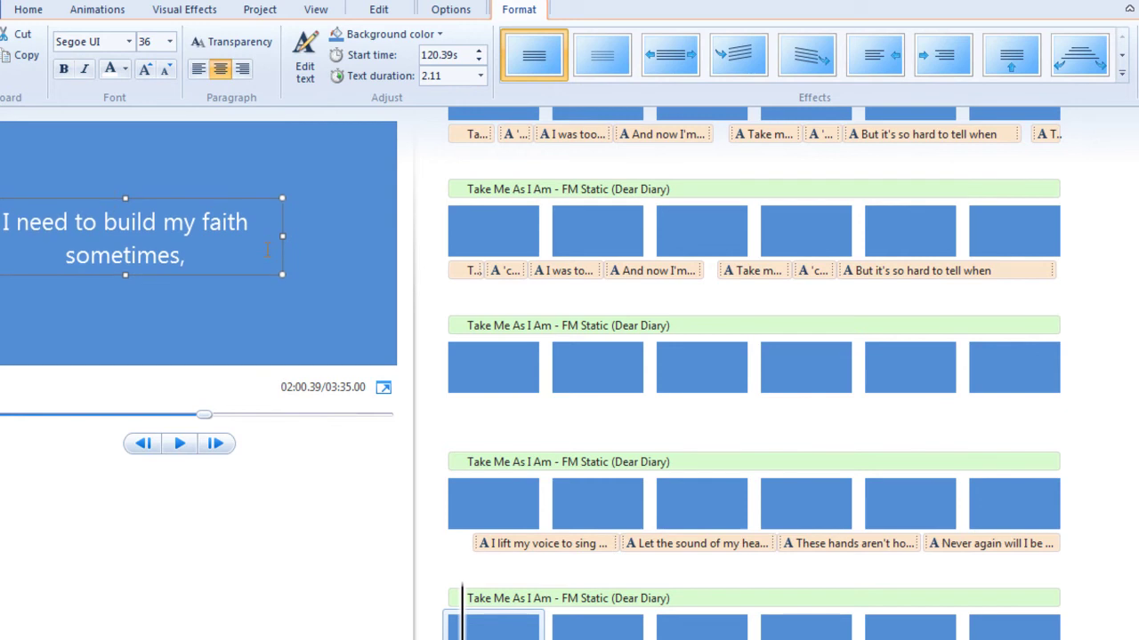
left_click_drag(289, 234, 391, 236)
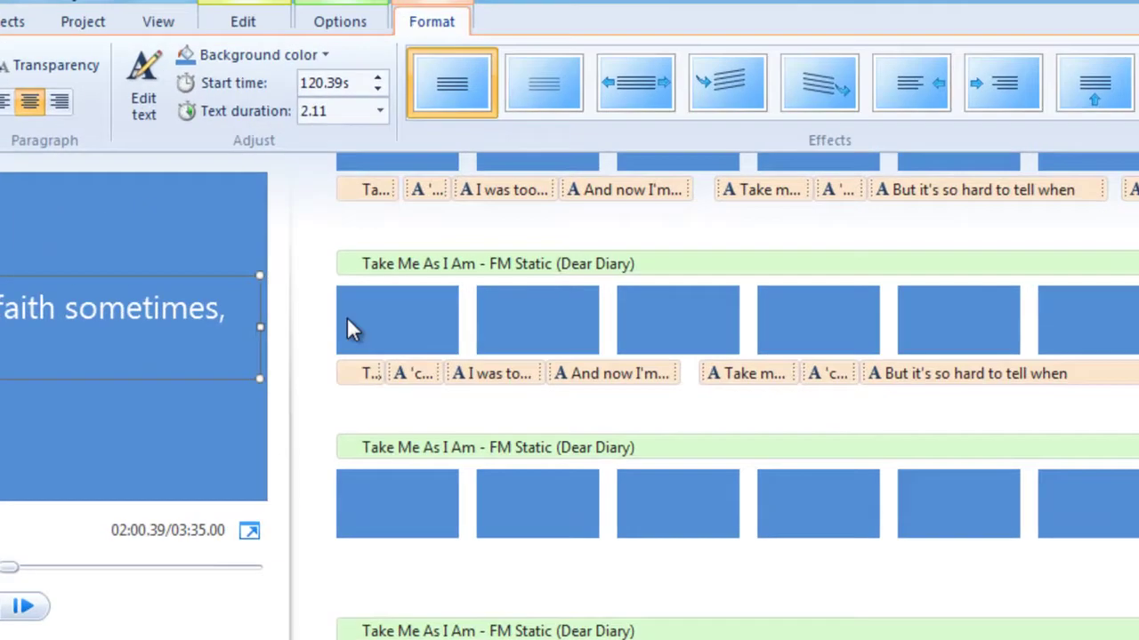
Step: Apply the second text effect and a 3.6-second text duration to the caption
left_click(489, 147)
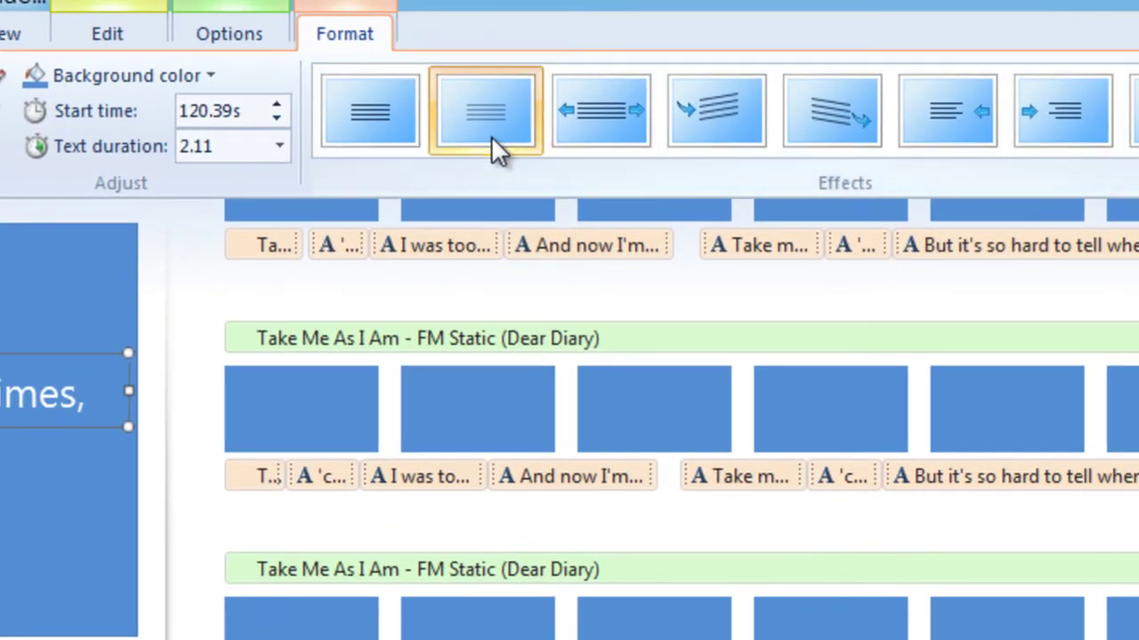
left_click(246, 151)
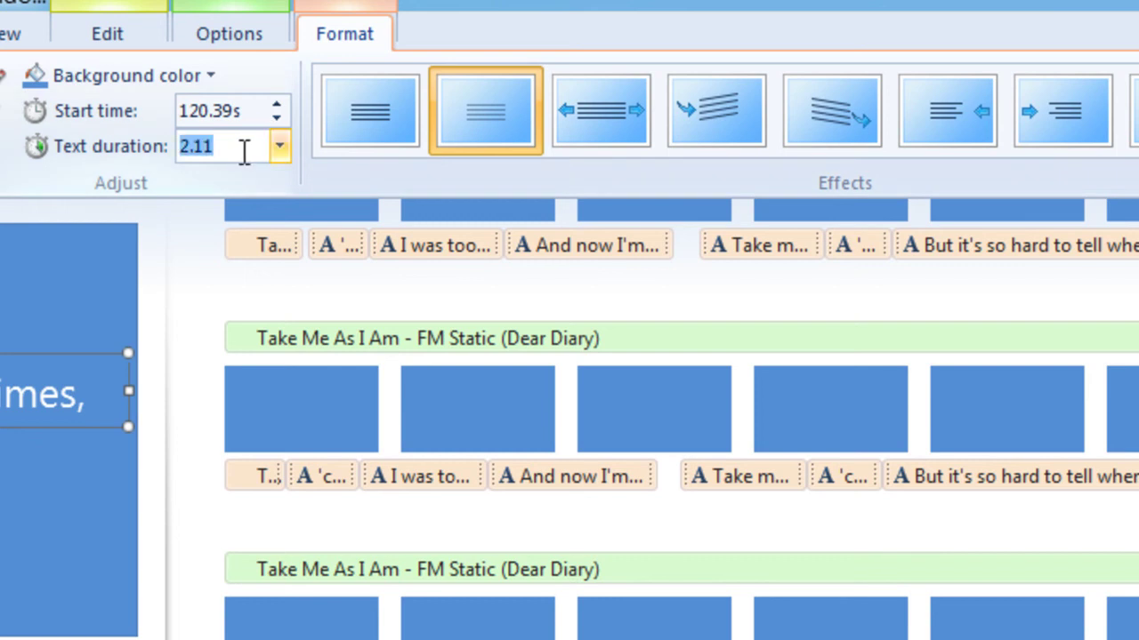
type("3.6")
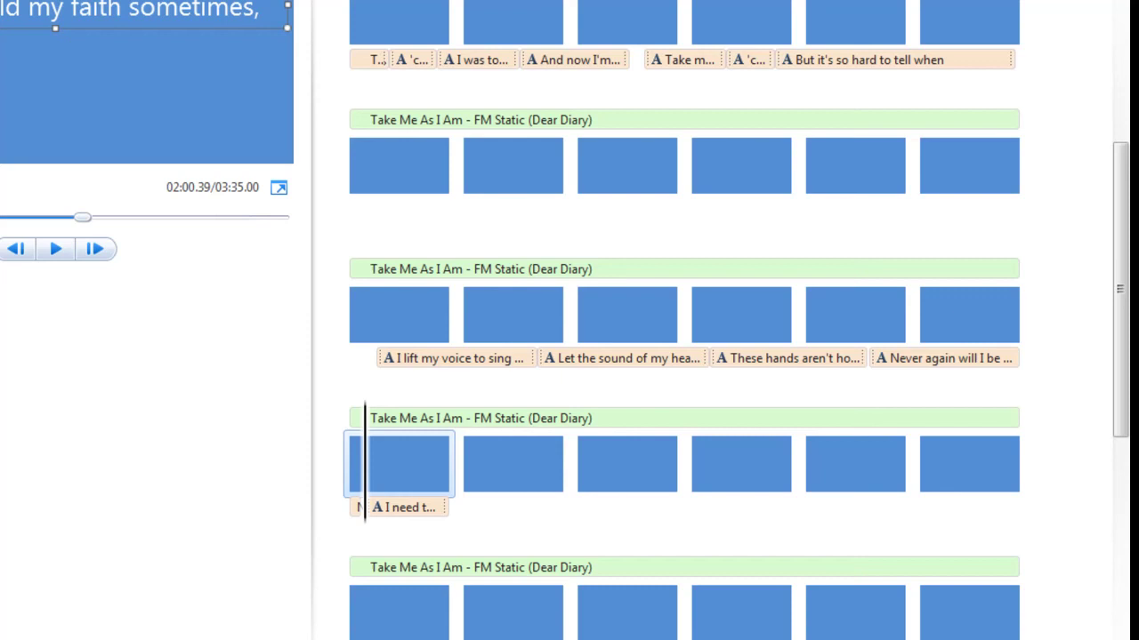
key("Return")
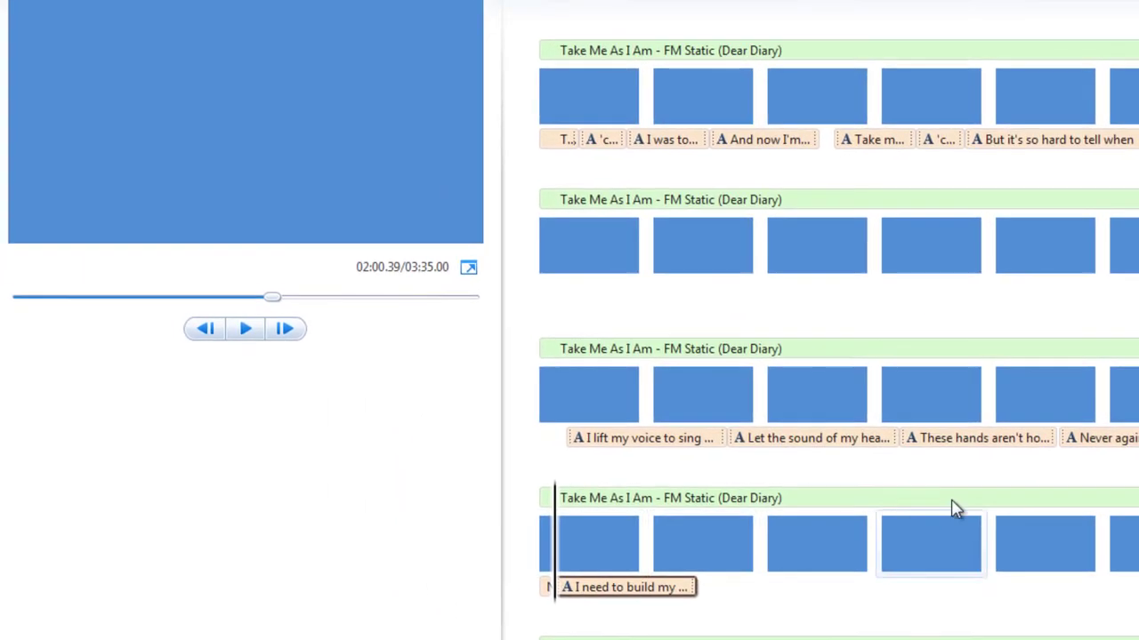
left_click(1122, 391)
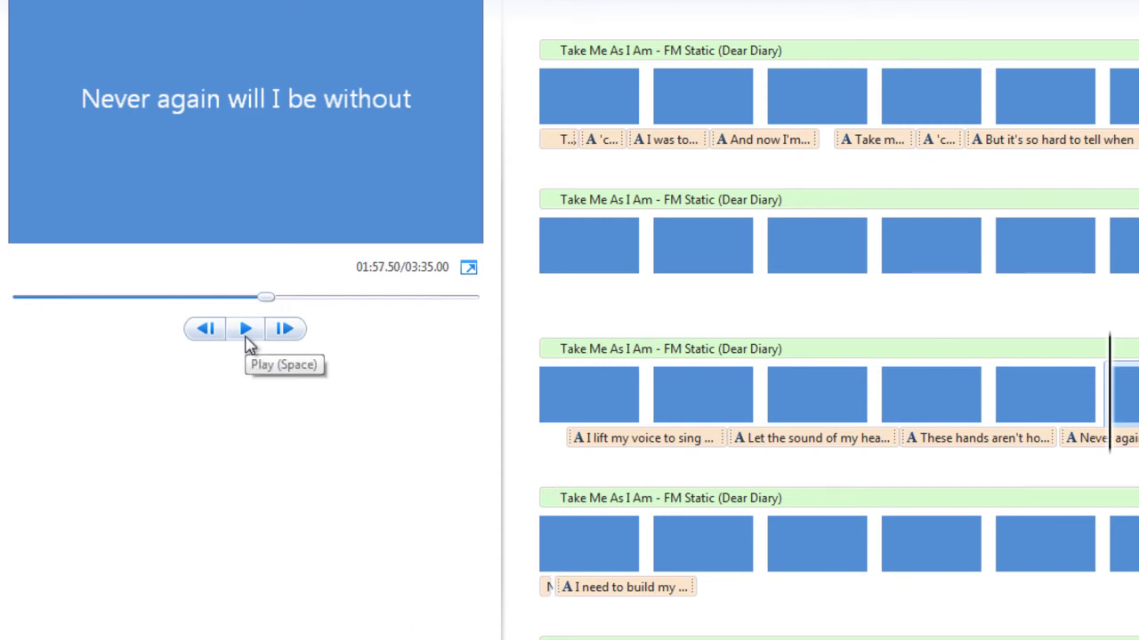
left_click(247, 342)
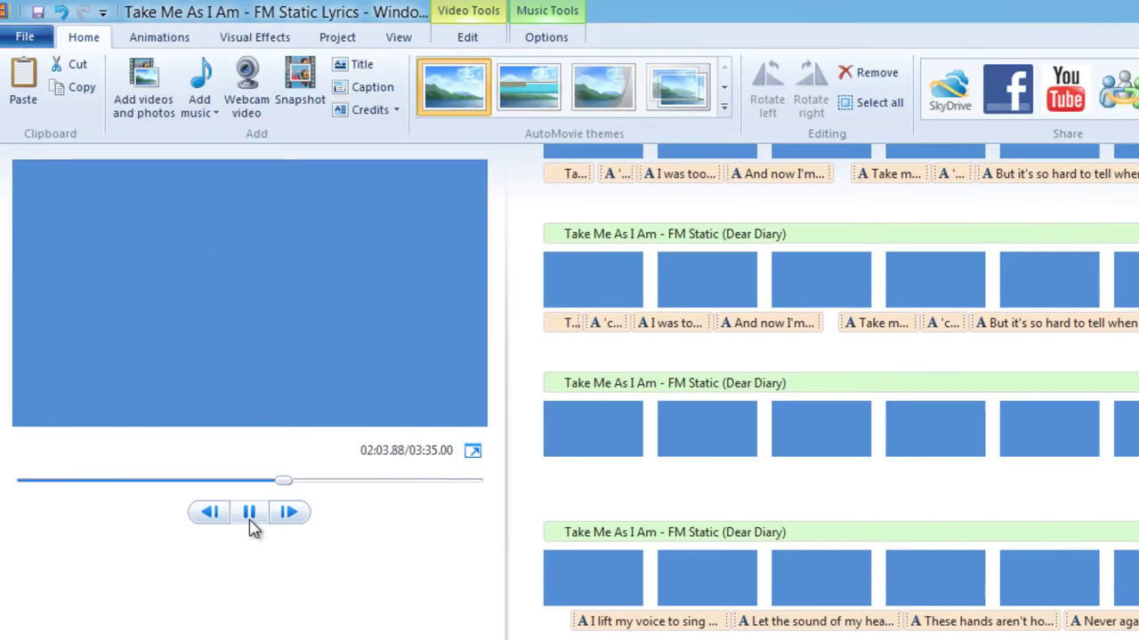
left_click(250, 518)
Step: Save the Take Me As I Am project and return the playhead to 0:00
left_click(15, 39)
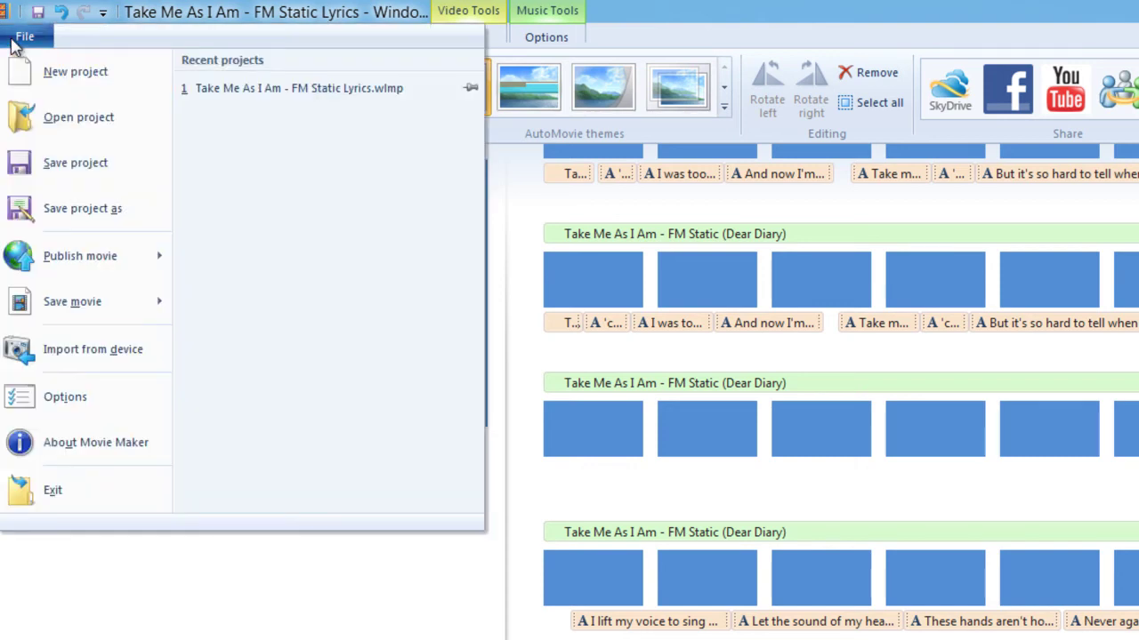
left_click(49, 177)
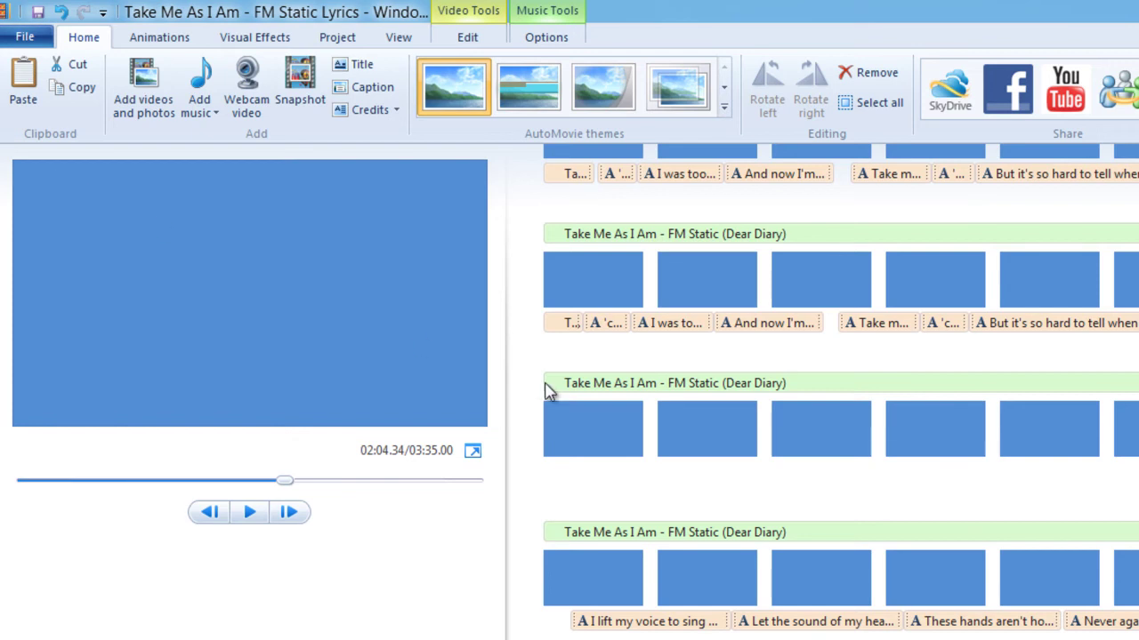
scroll(674, 356, "up", 3)
scroll(673, 356, "up", 3)
scroll(674, 356, "up", 5)
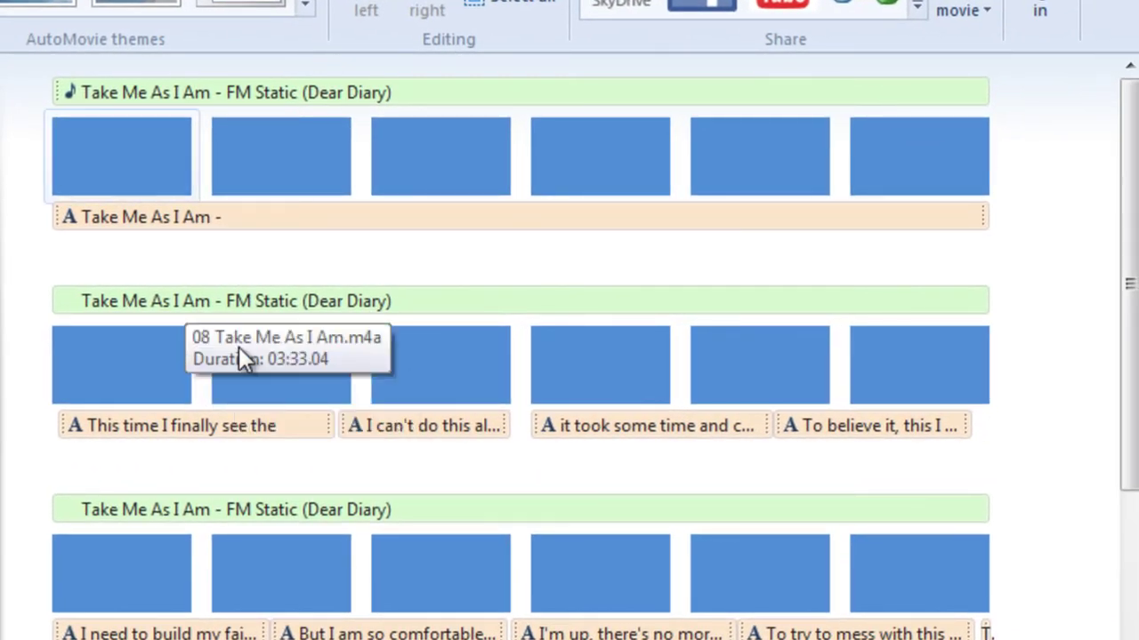
key("Home")
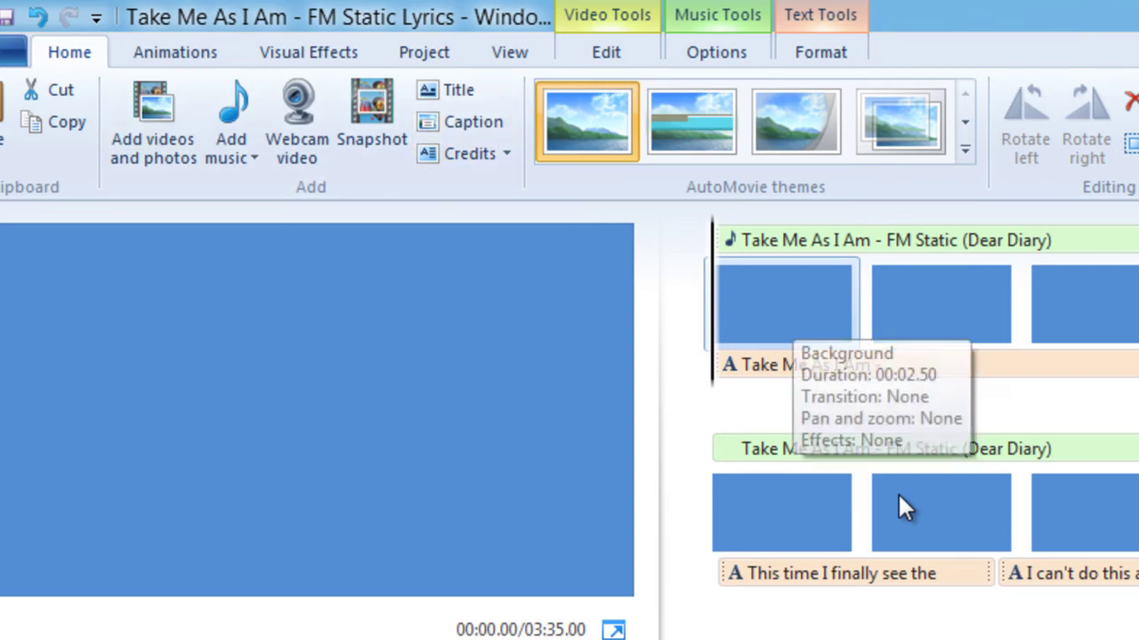
right_click(898, 492)
key("Down")
key("Down")
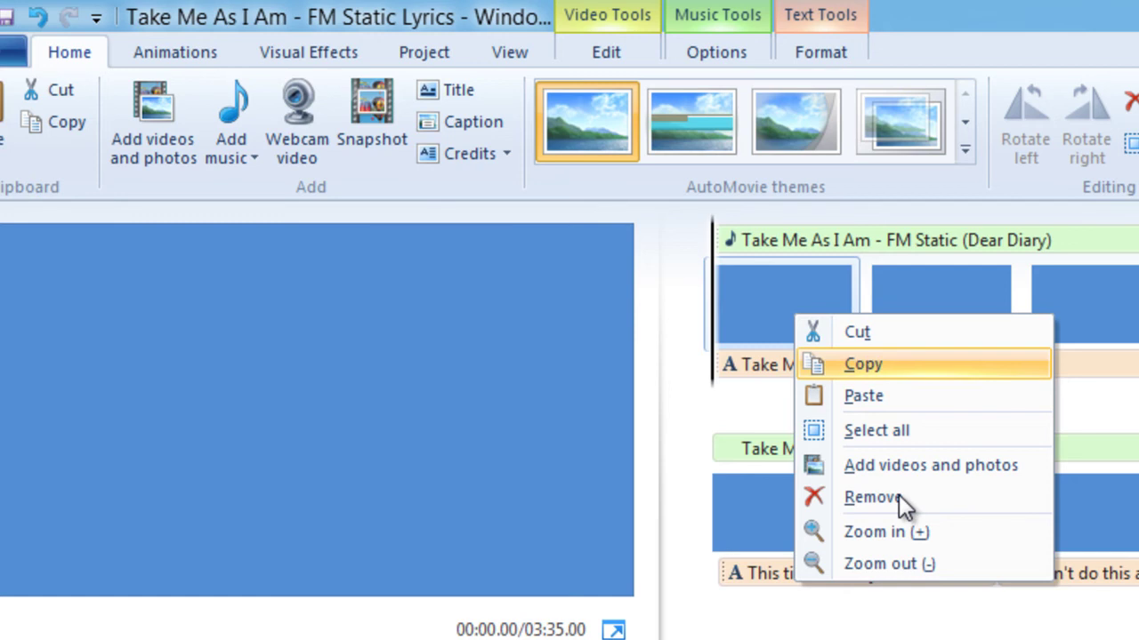
key("Return")
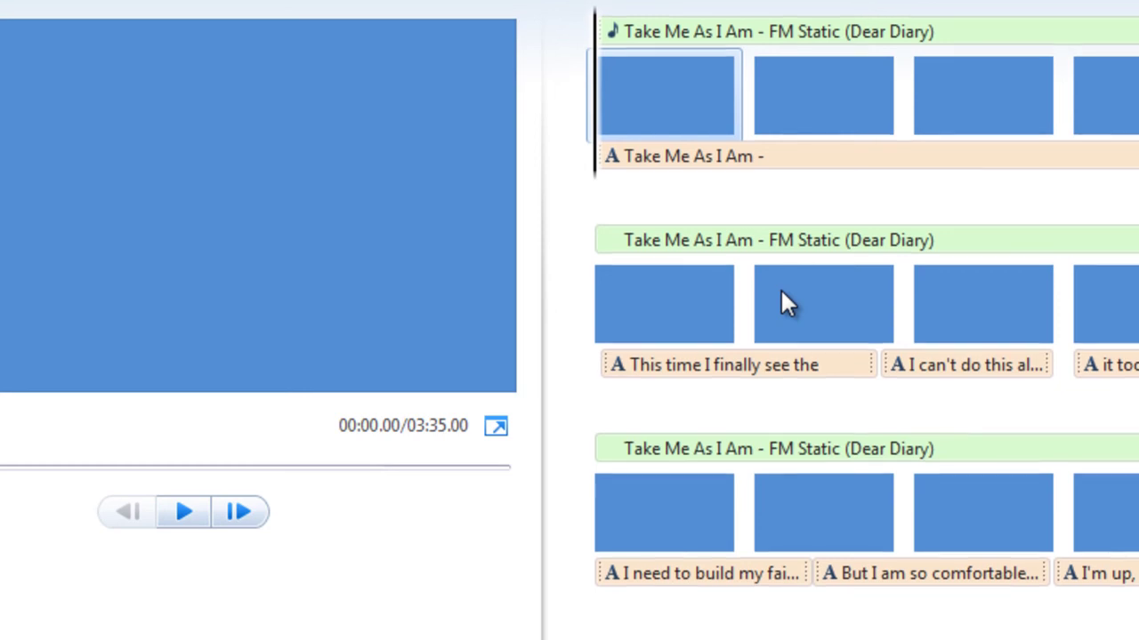
scroll(781, 291, "down", 3)
scroll(781, 292, "down", 3)
scroll(781, 292, "down", 2)
scroll(783, 302, "down", 1)
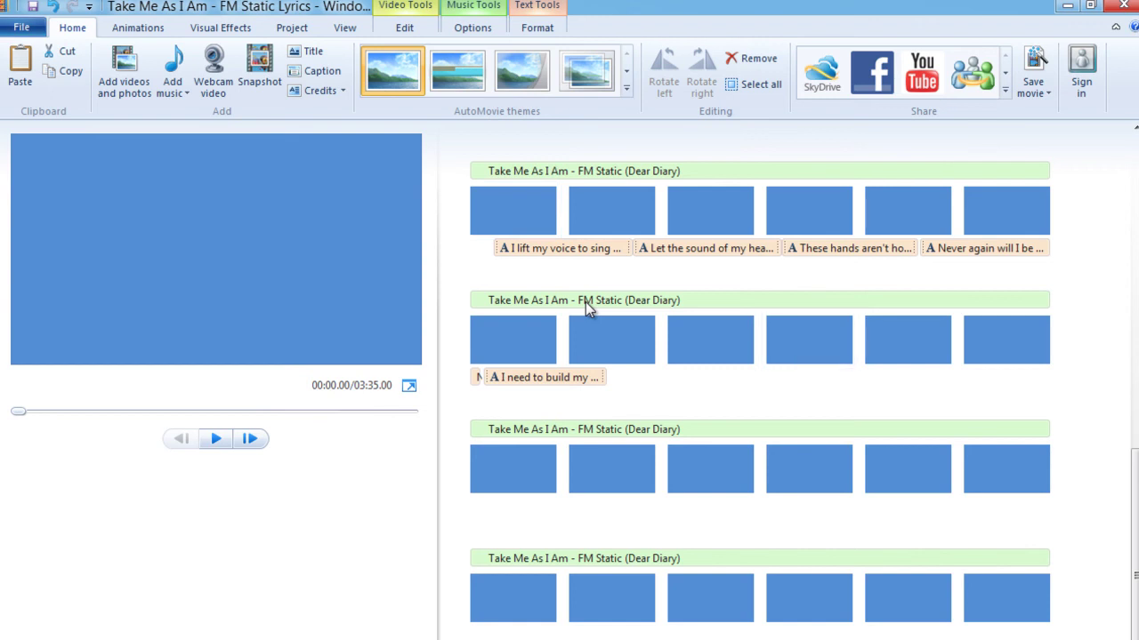
scroll(585, 302, "up", 3)
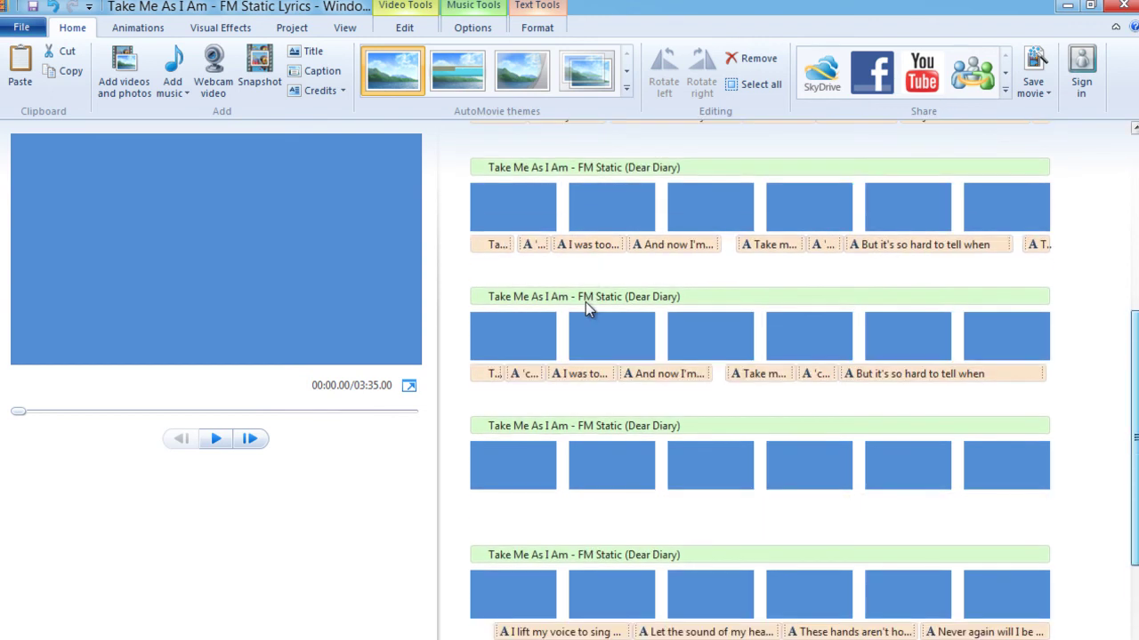
scroll(585, 302, "up", 3)
scroll(585, 301, "up", 1)
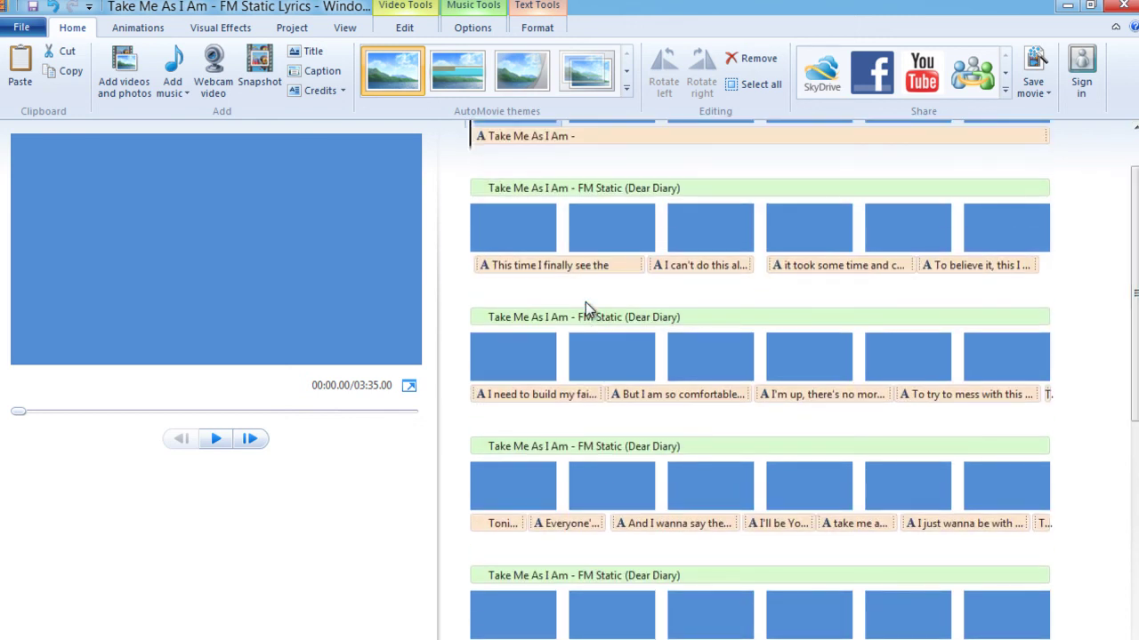
scroll(586, 302, "up", 1)
scroll(585, 302, "up", 1)
scroll(585, 301, "up", 1)
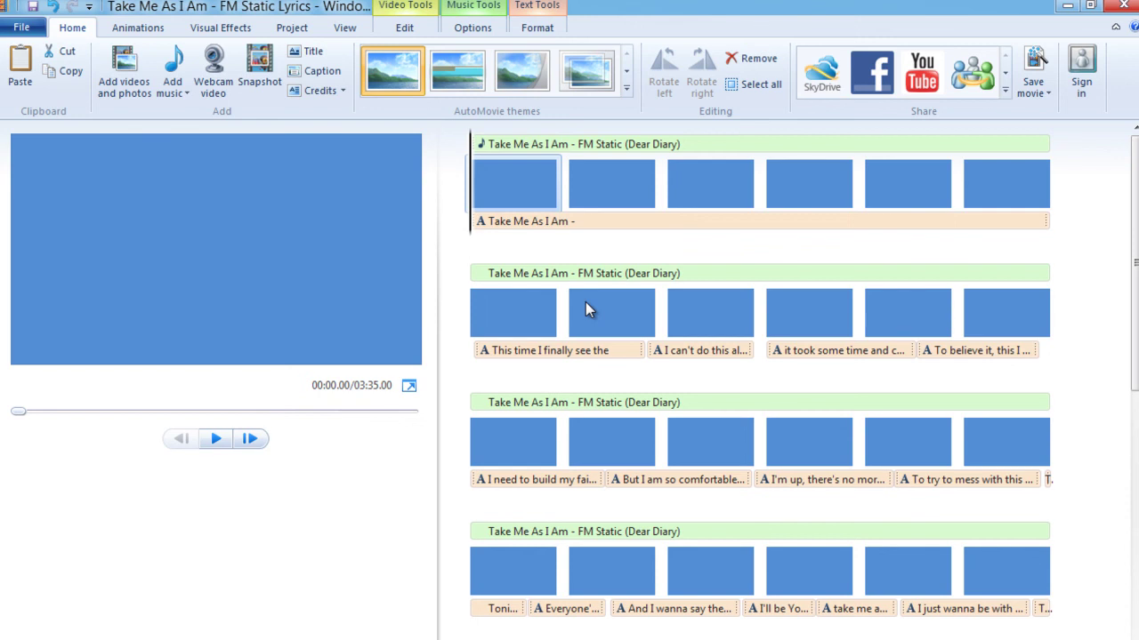
key("super")
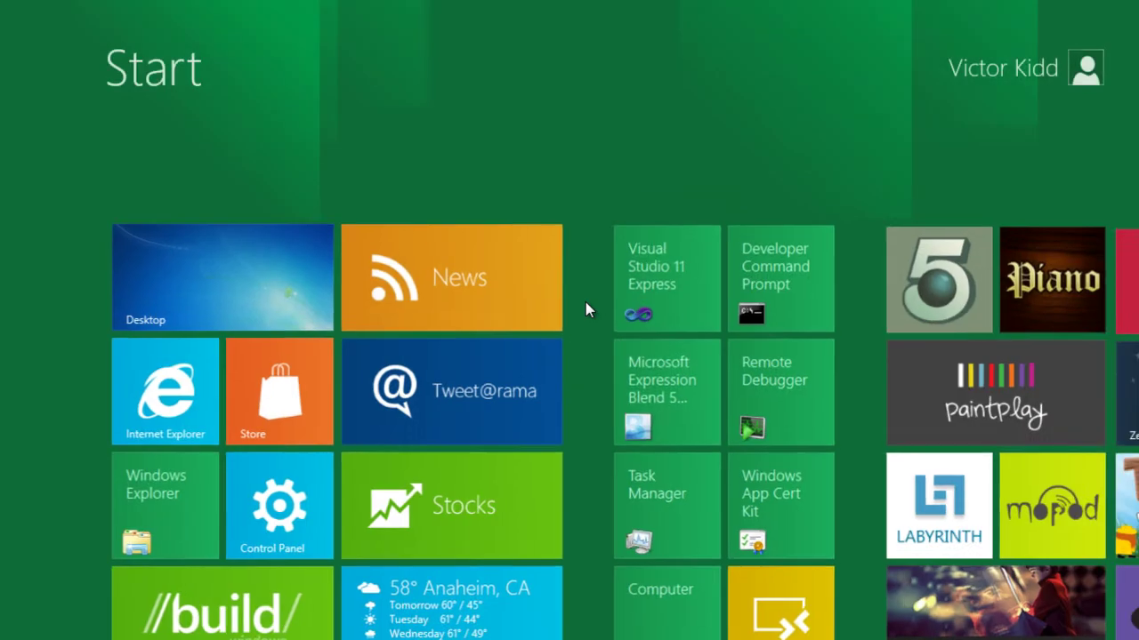
scroll(585, 301, "down", 3)
scroll(585, 302, "down", 4)
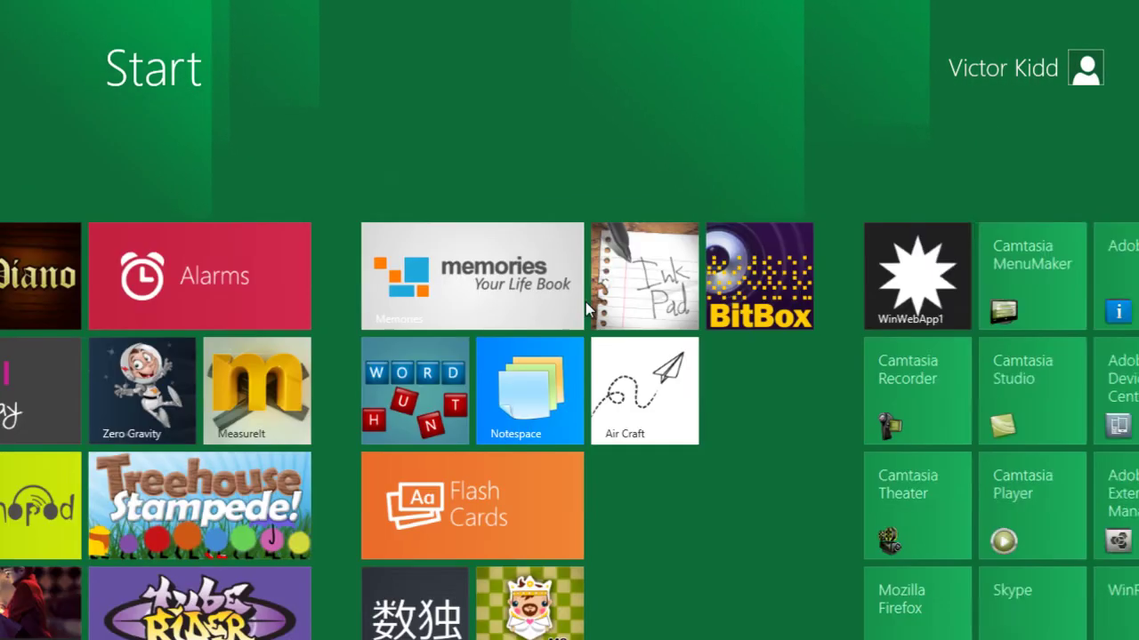
scroll(585, 301, "down", 4)
scroll(585, 302, "down", 3)
scroll(585, 302, "down", 1)
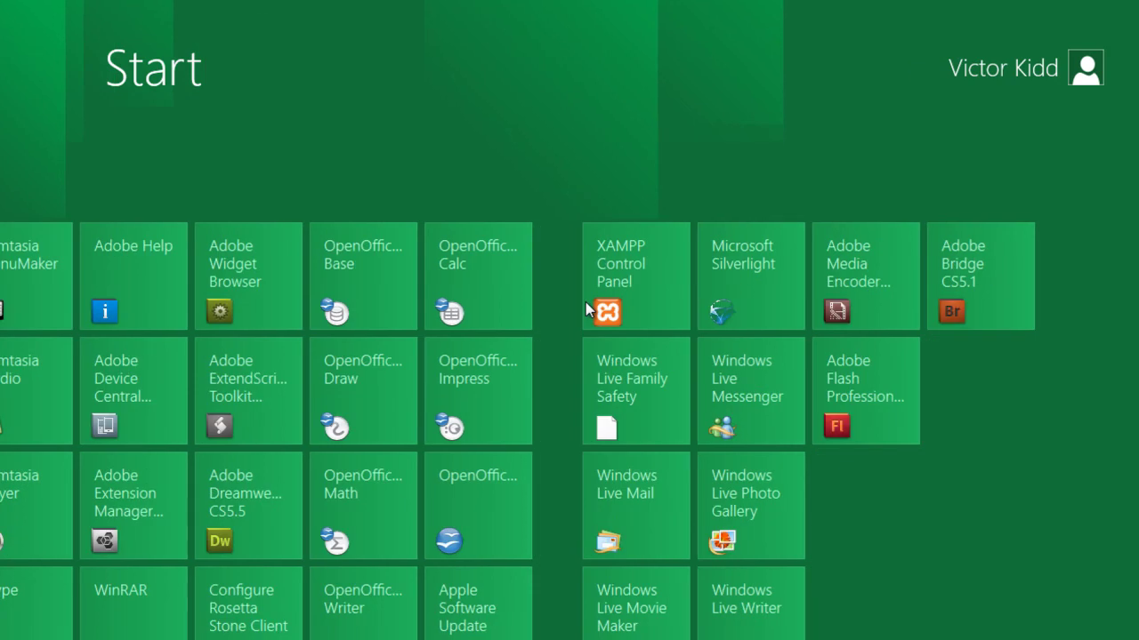
key("super")
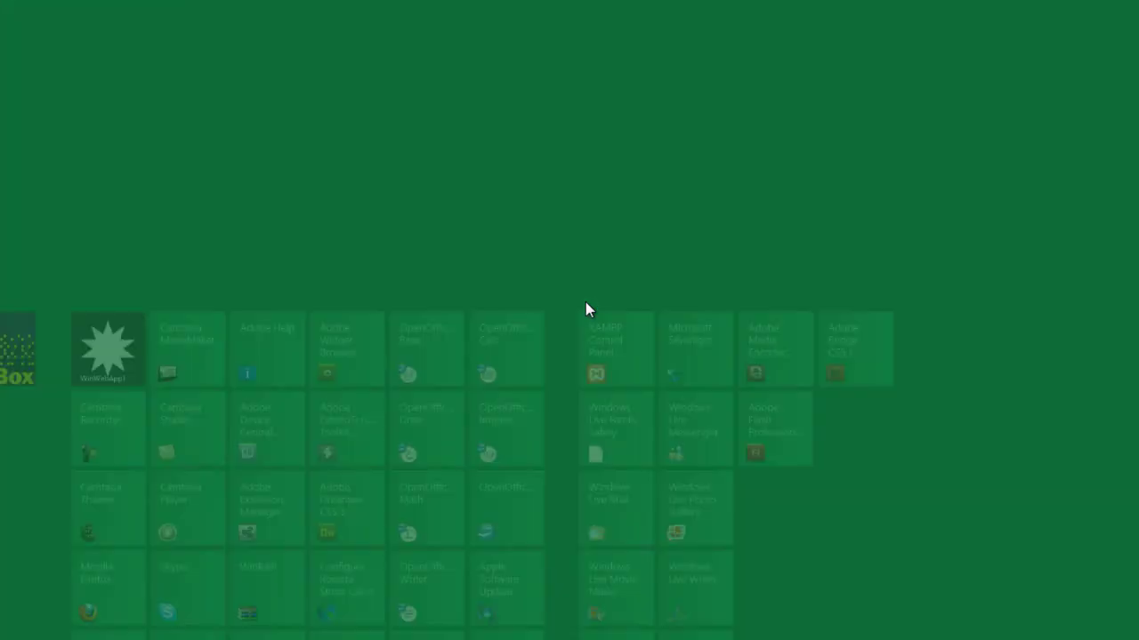